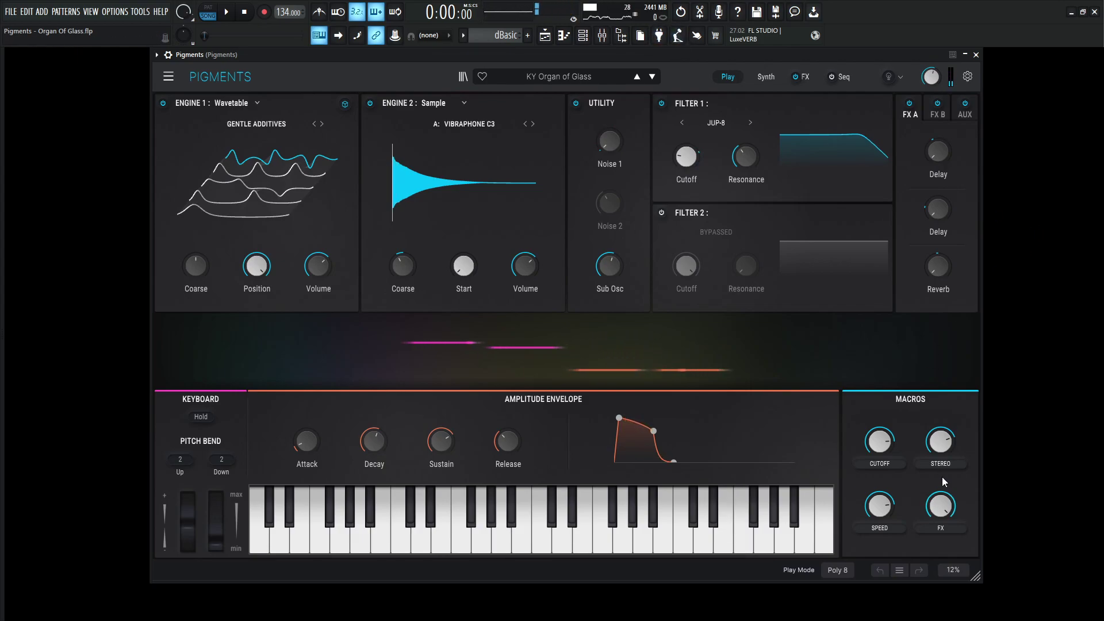
Raise the STEREO macro to 0.876 and SPEED to 0.948, then bring SPEED back down
mouse_move(939, 446)
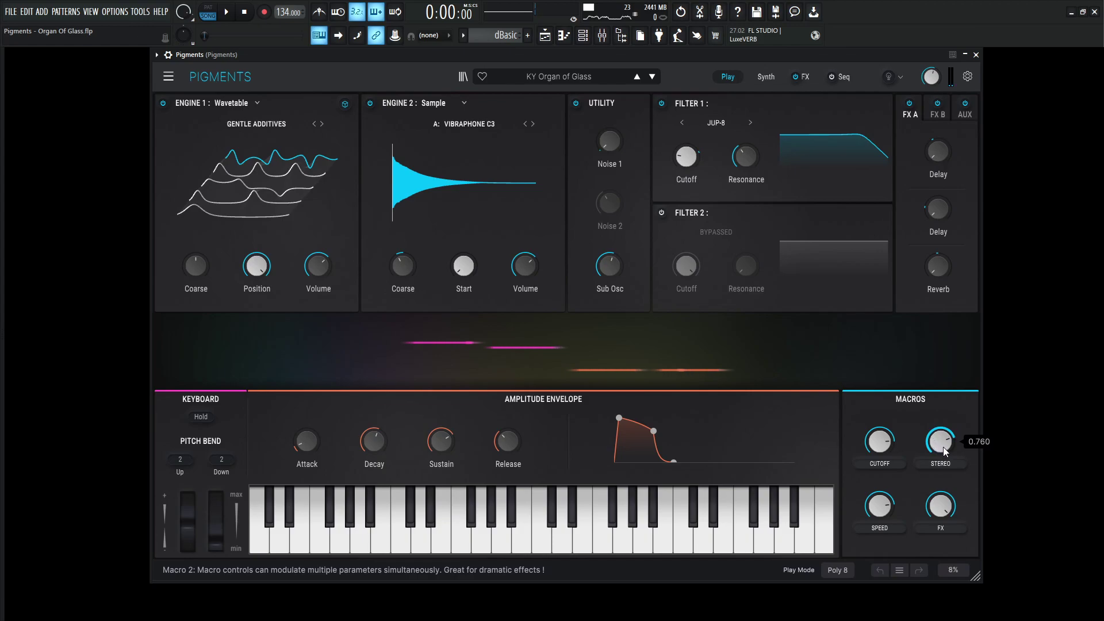
drag(943, 447, 943, 433)
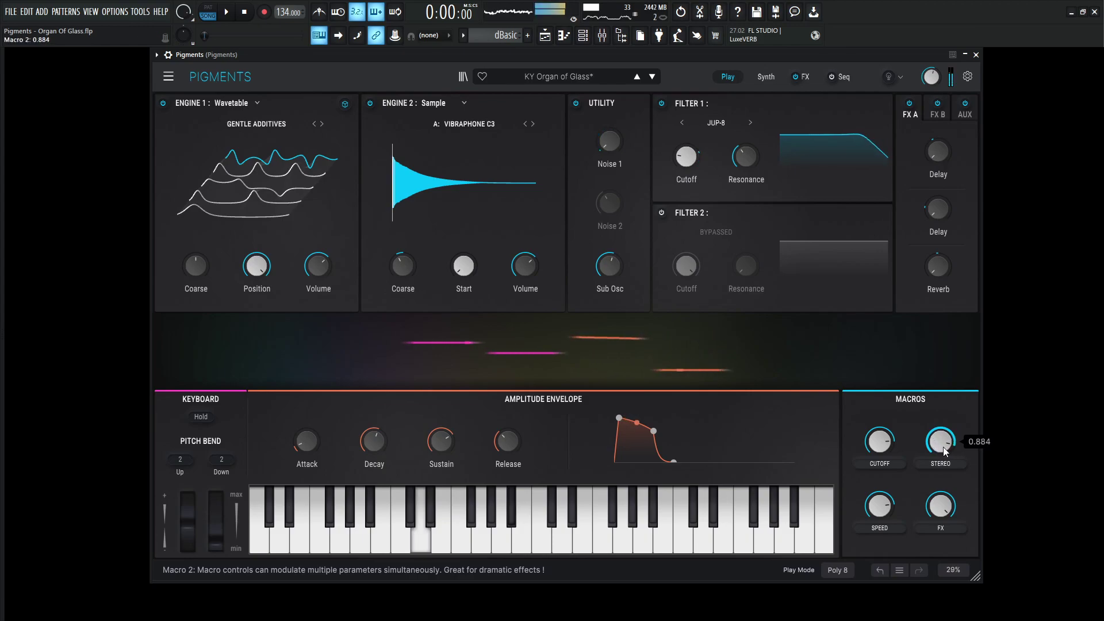
mouse_move(879, 512)
drag(878, 512, 877, 496)
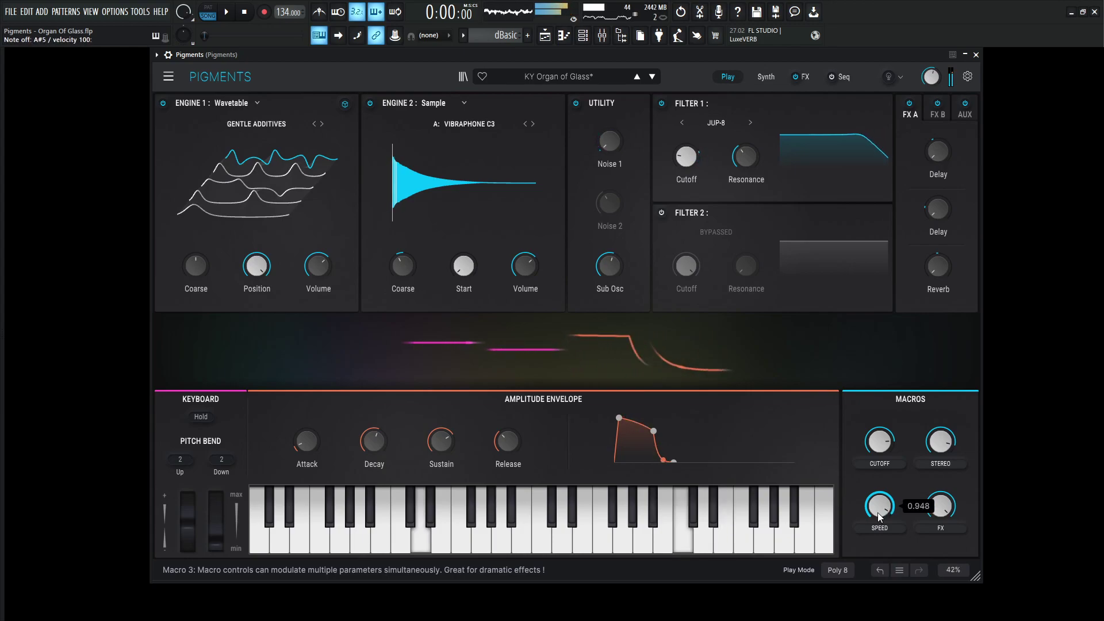
drag(893, 508, 879, 532)
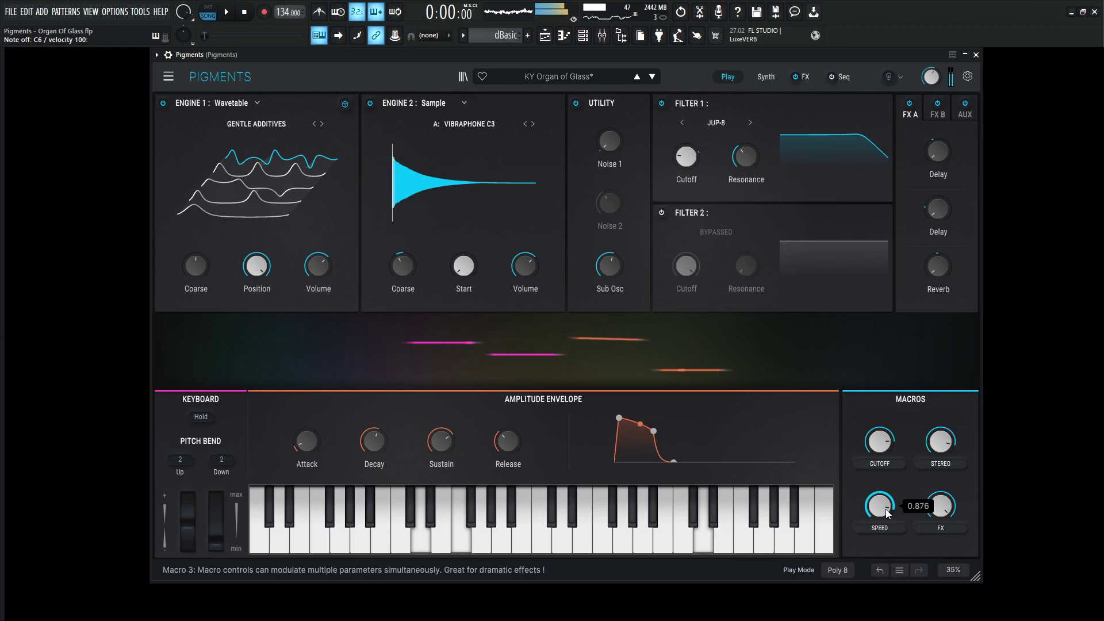
Drop STEREO to zero, sweep CUTOFF down and back up, then return STEREO near full
click(941, 442)
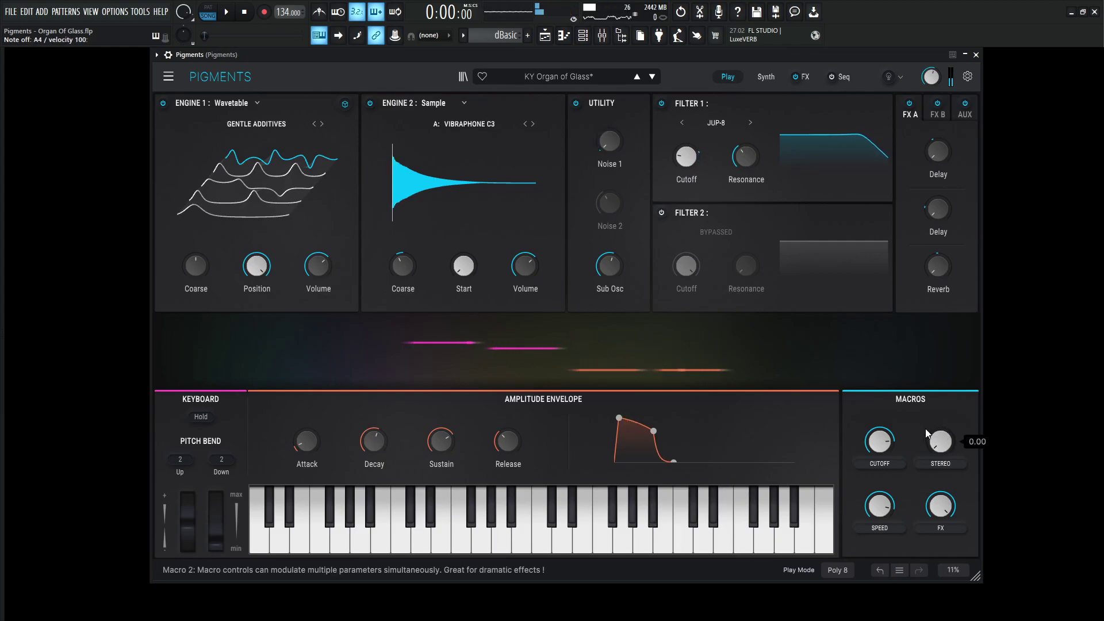
drag(879, 437, 879, 444)
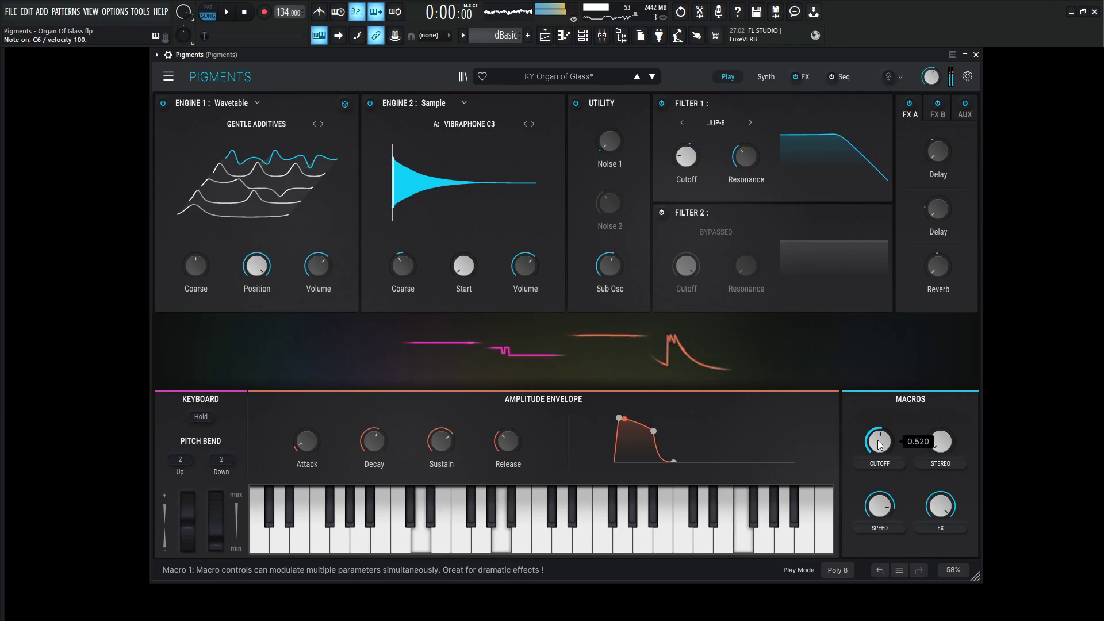
drag(879, 444, 878, 408)
drag(942, 451, 942, 420)
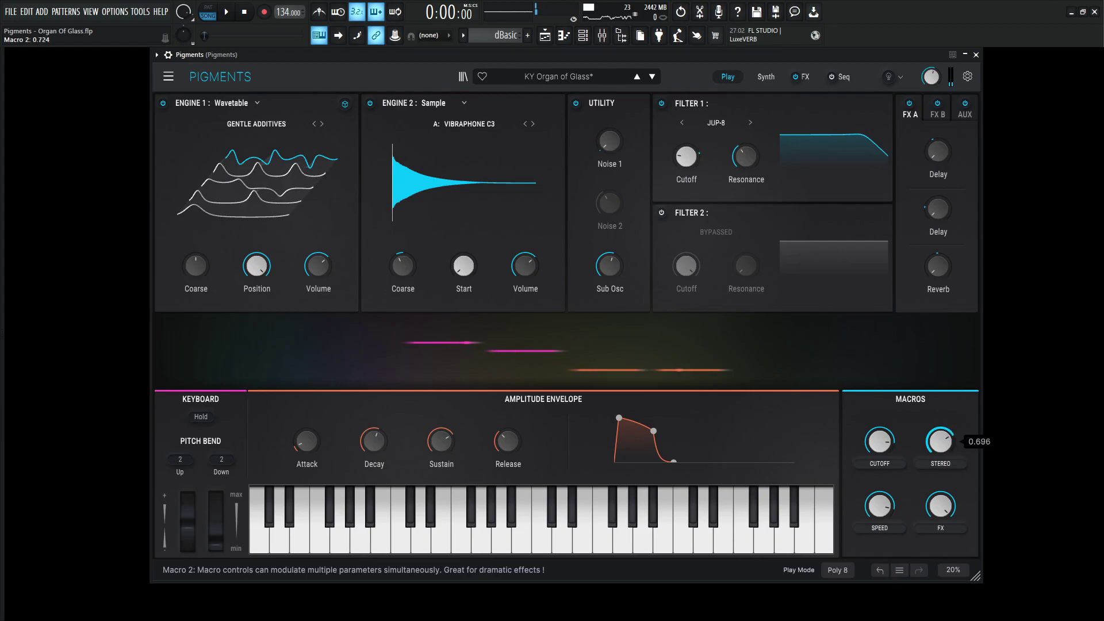
On the Synth page, toggle the Utility engine, bypass Engine 2 and show Engine 1's wavetable settings
click(772, 77)
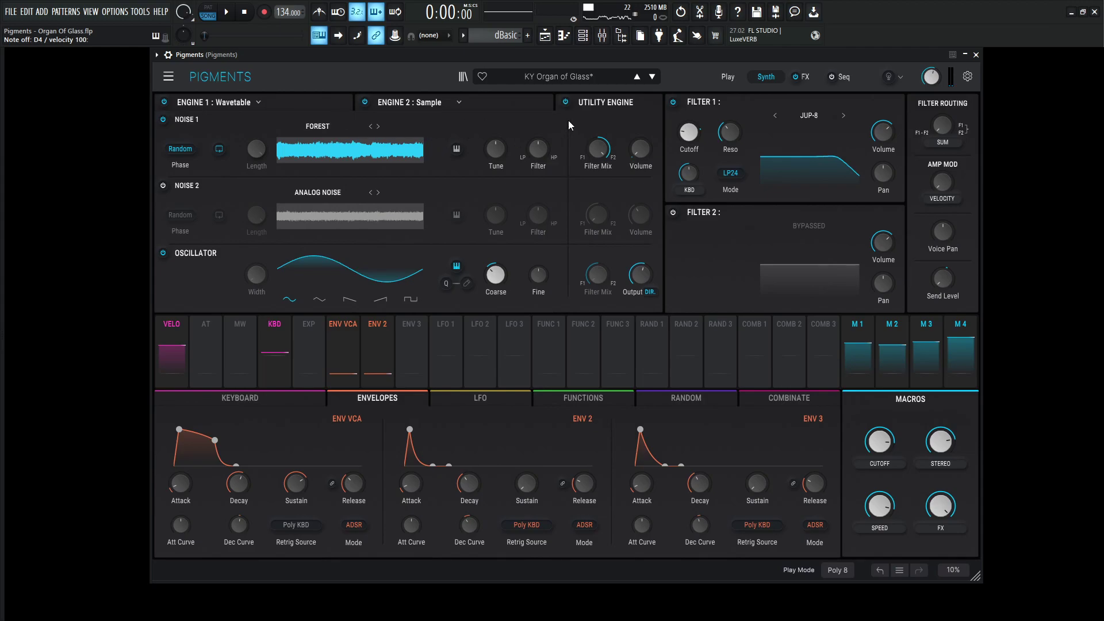
click(565, 101)
click(453, 103)
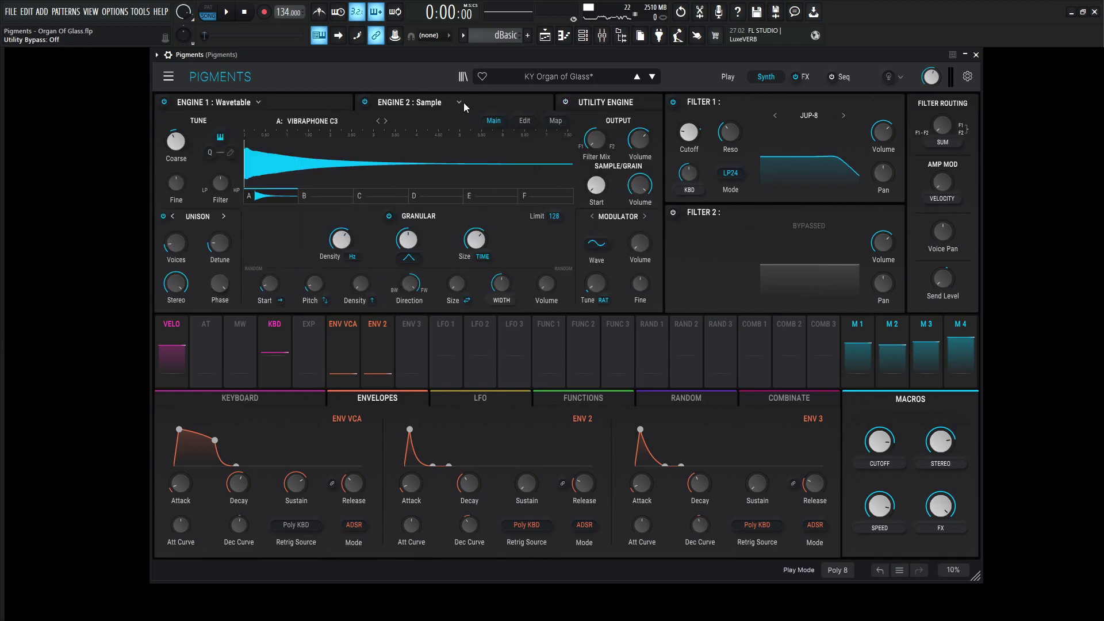
click(365, 102)
click(322, 102)
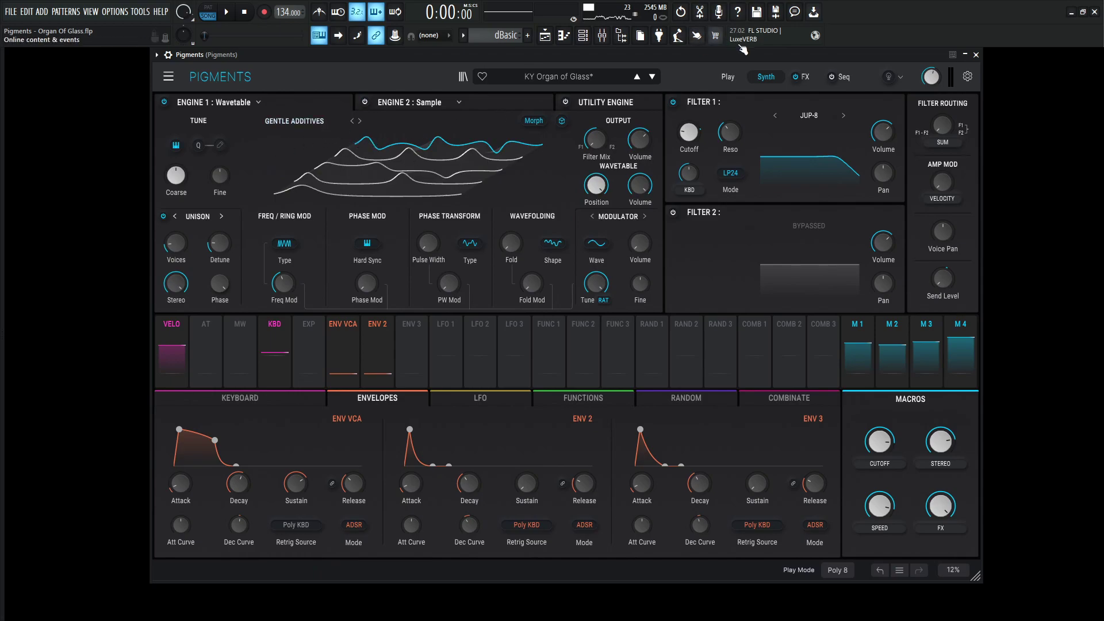
Bypass the whole FX section, then return to the Synth page to inspect the envelope values
click(805, 77)
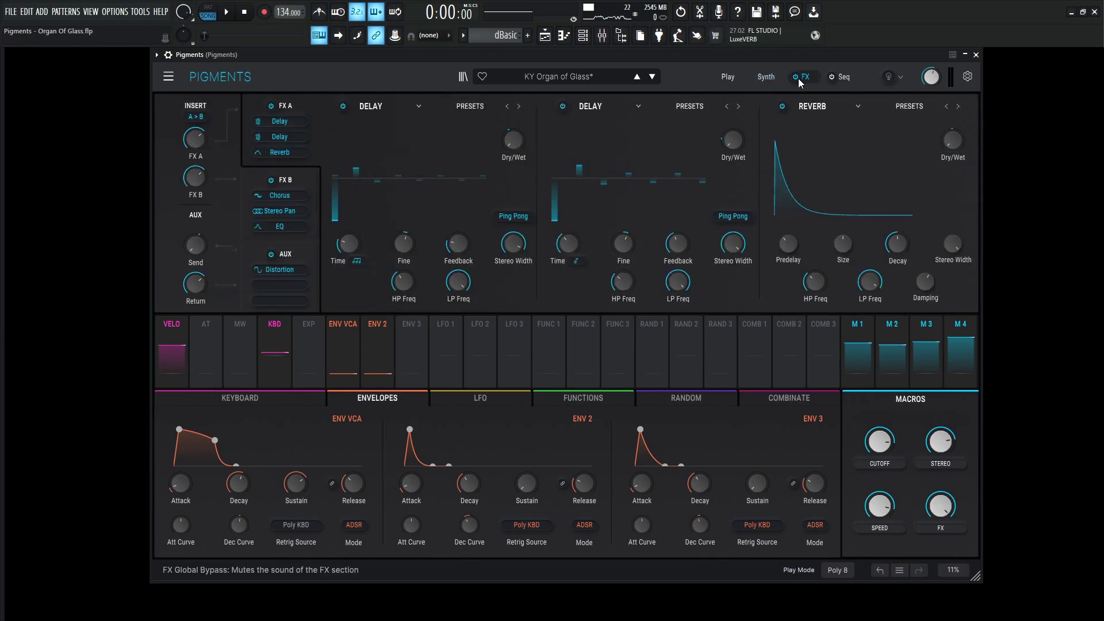
click(795, 77)
click(766, 77)
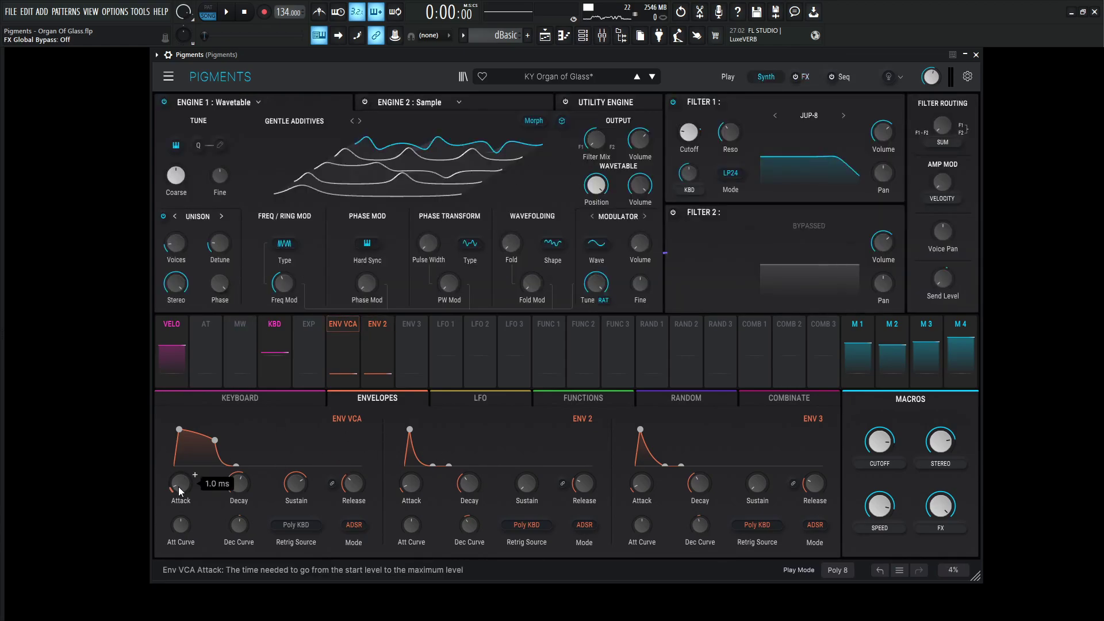
mouse_move(238, 493)
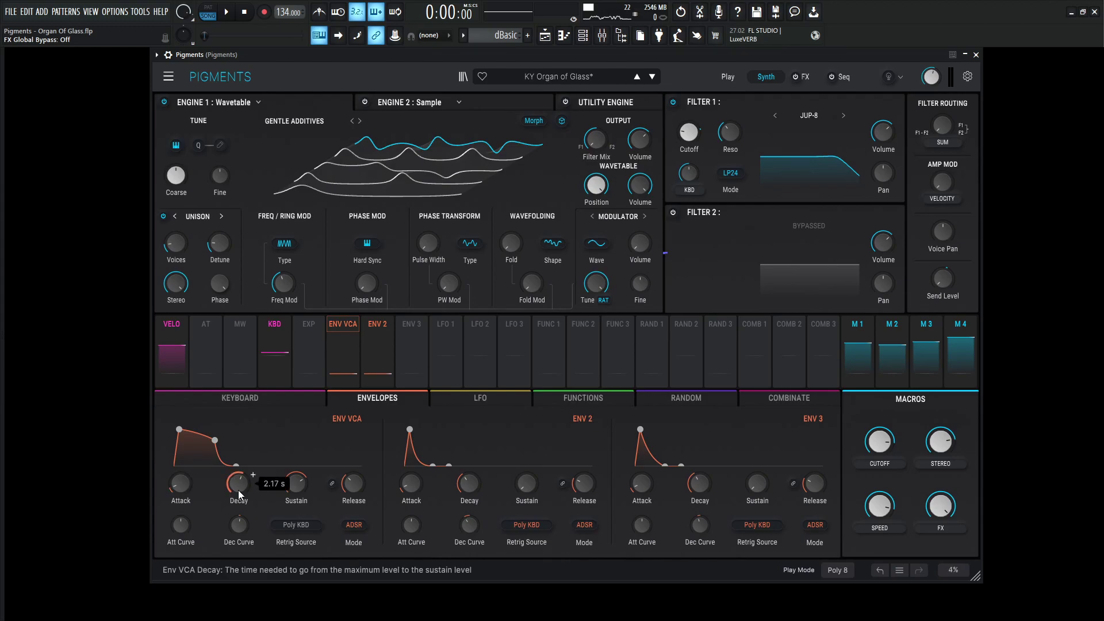
mouse_move(292, 488)
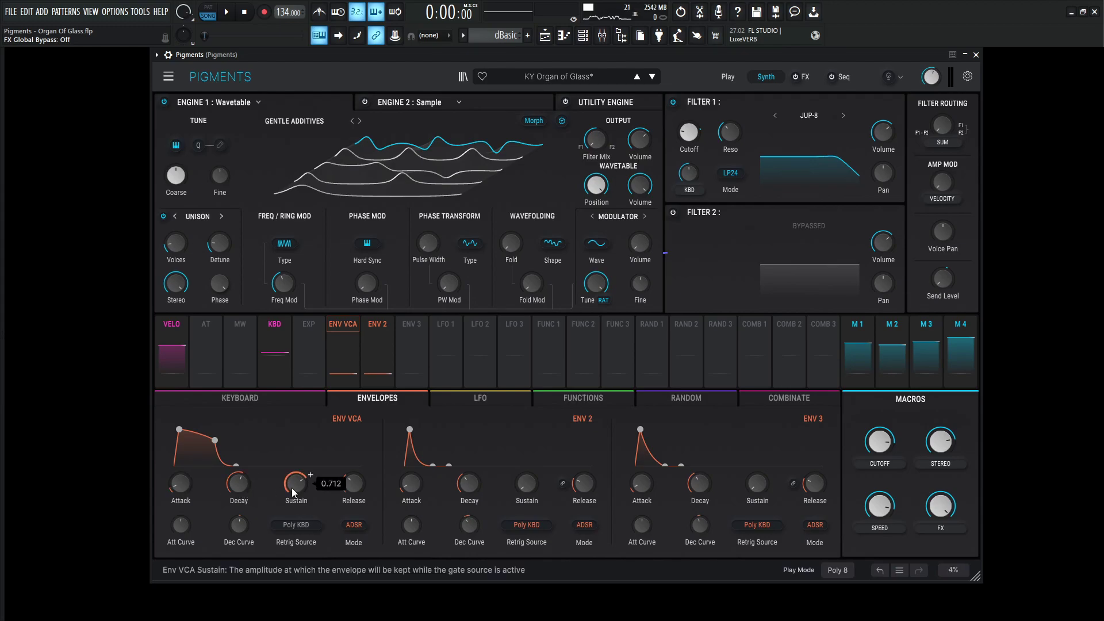
mouse_move(347, 486)
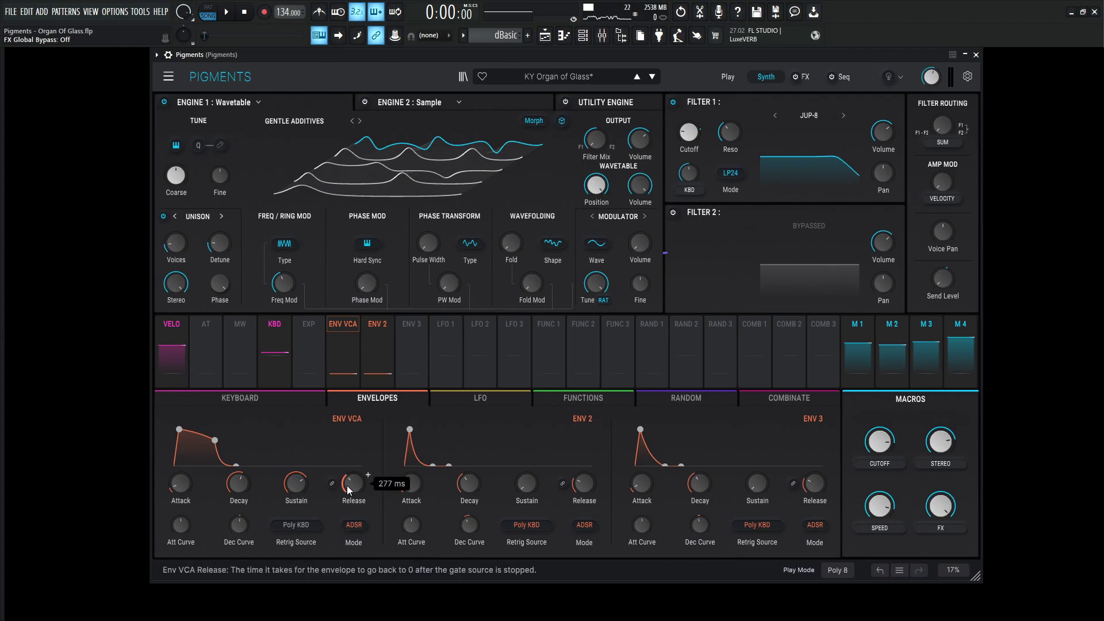
mouse_move(174, 525)
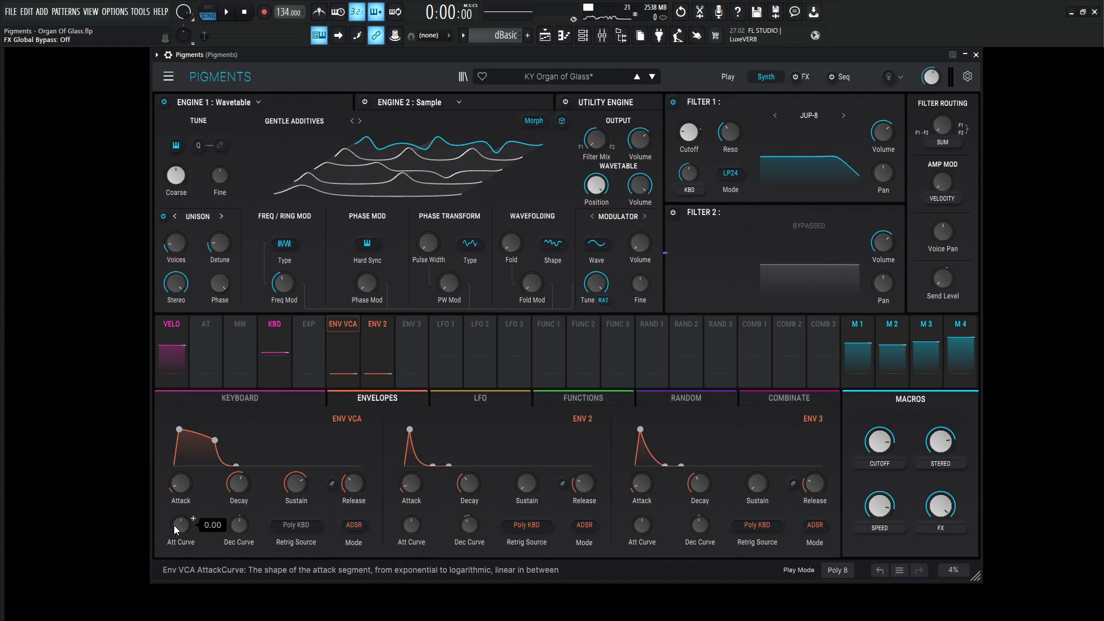
mouse_move(238, 526)
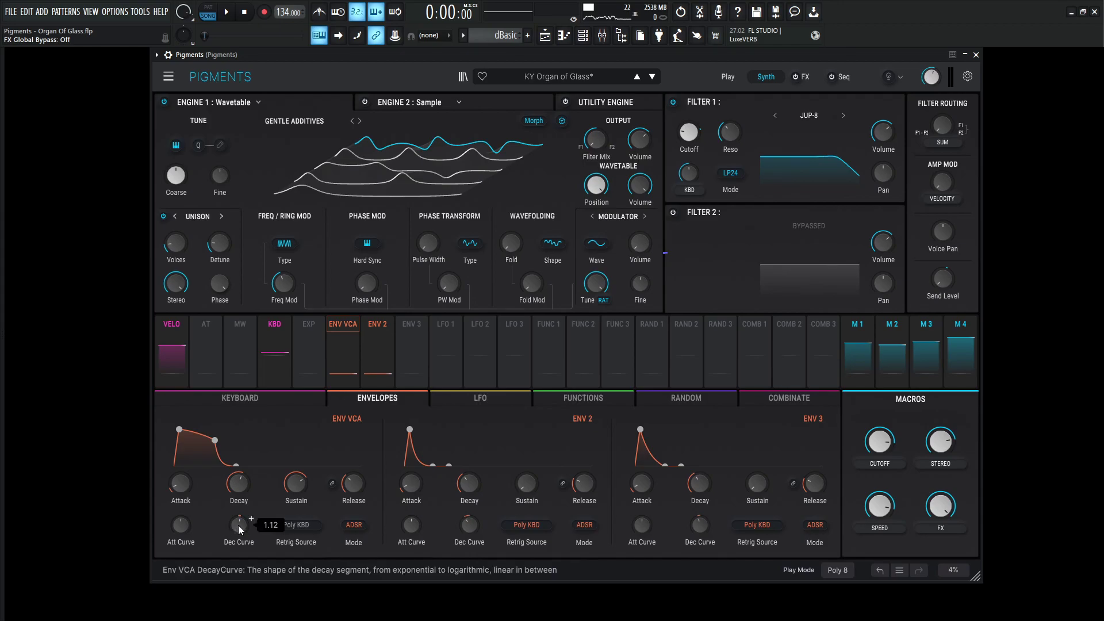
mouse_move(307, 322)
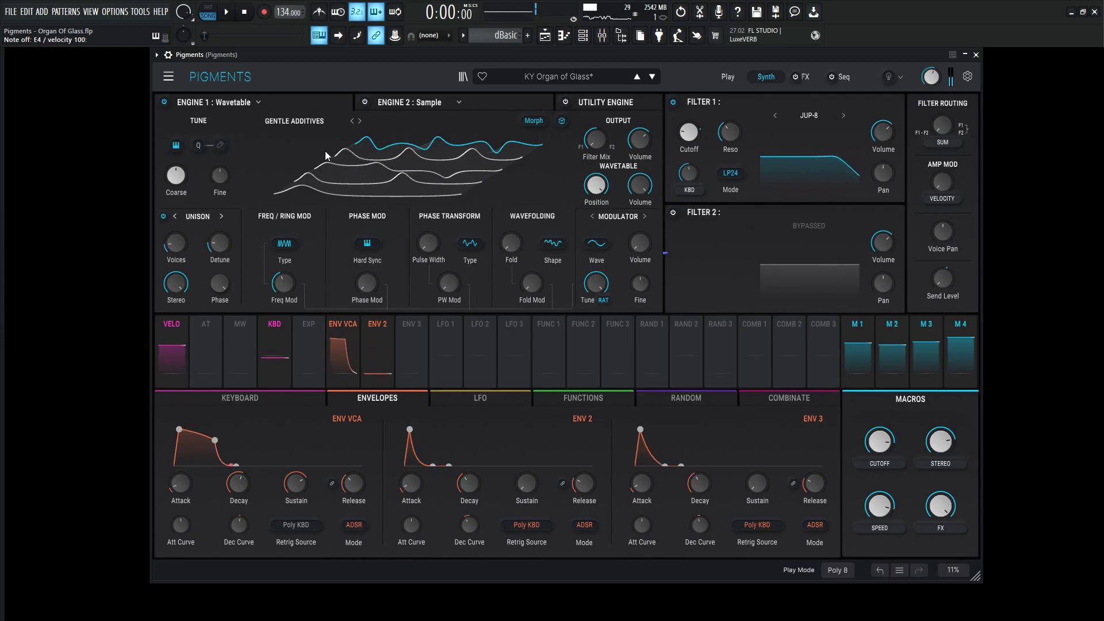
Browse the wavetable library, then set the Gentle Additives display to the flat 2D waveform
click(294, 122)
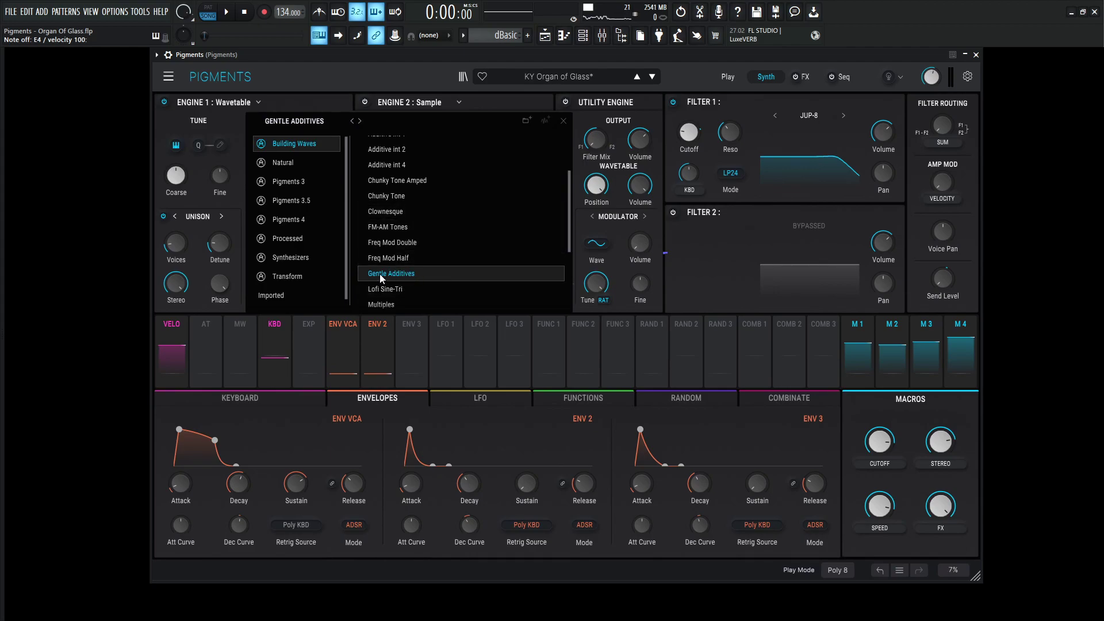
click(561, 122)
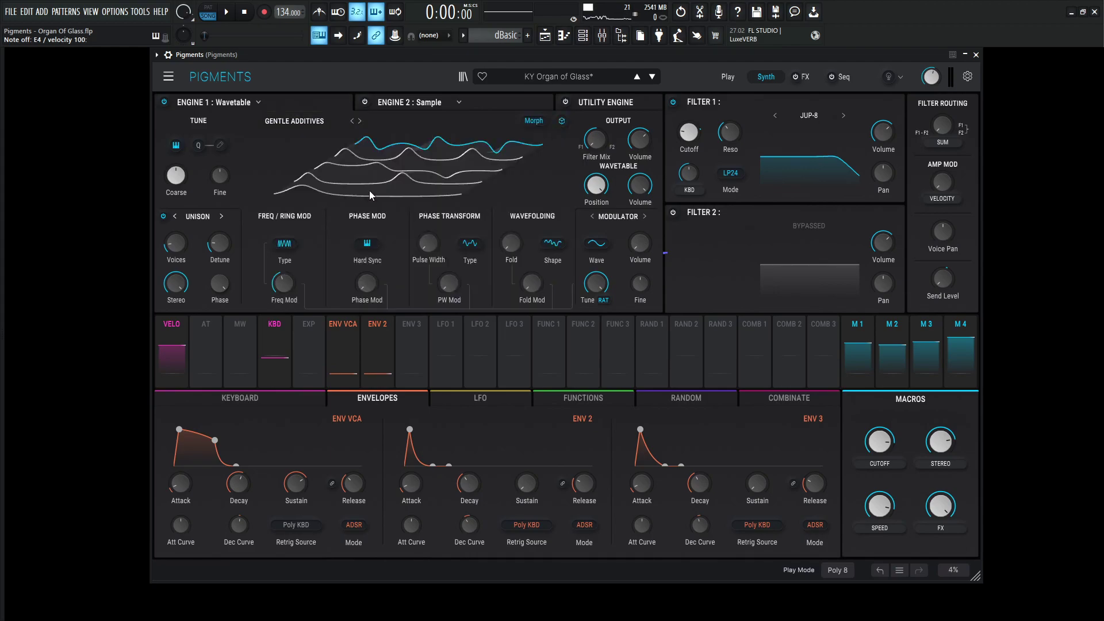
click(562, 122)
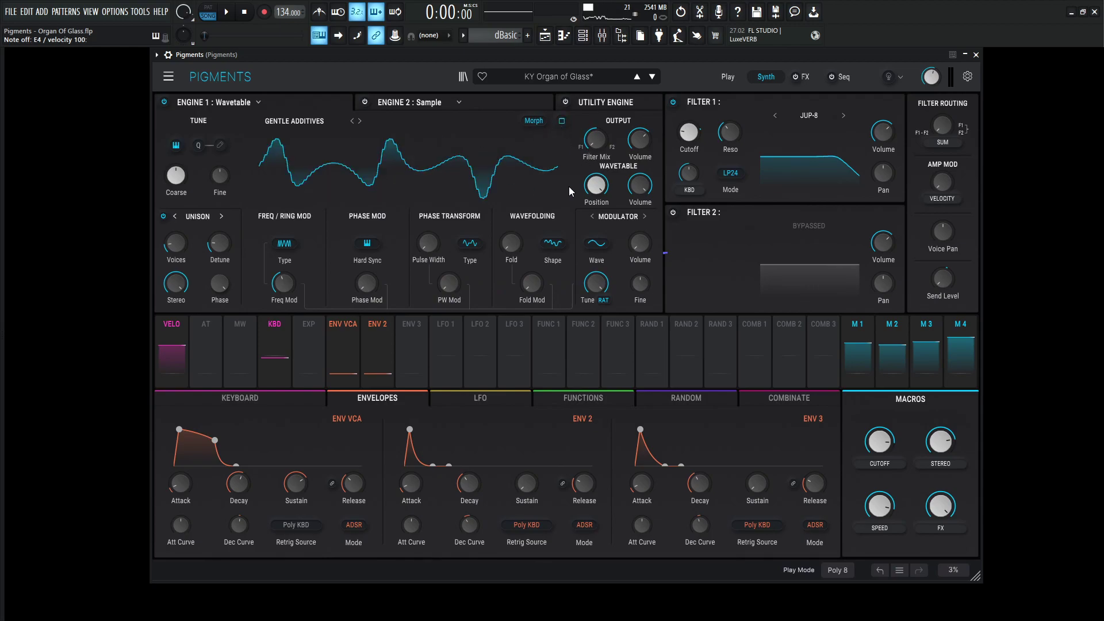
click(562, 121)
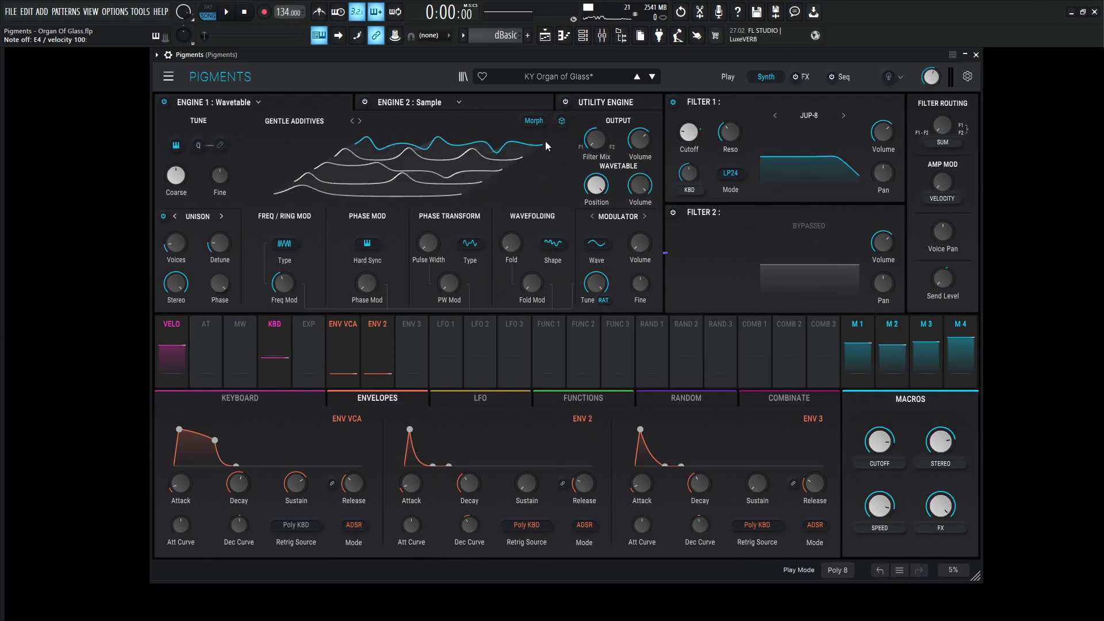
click(562, 121)
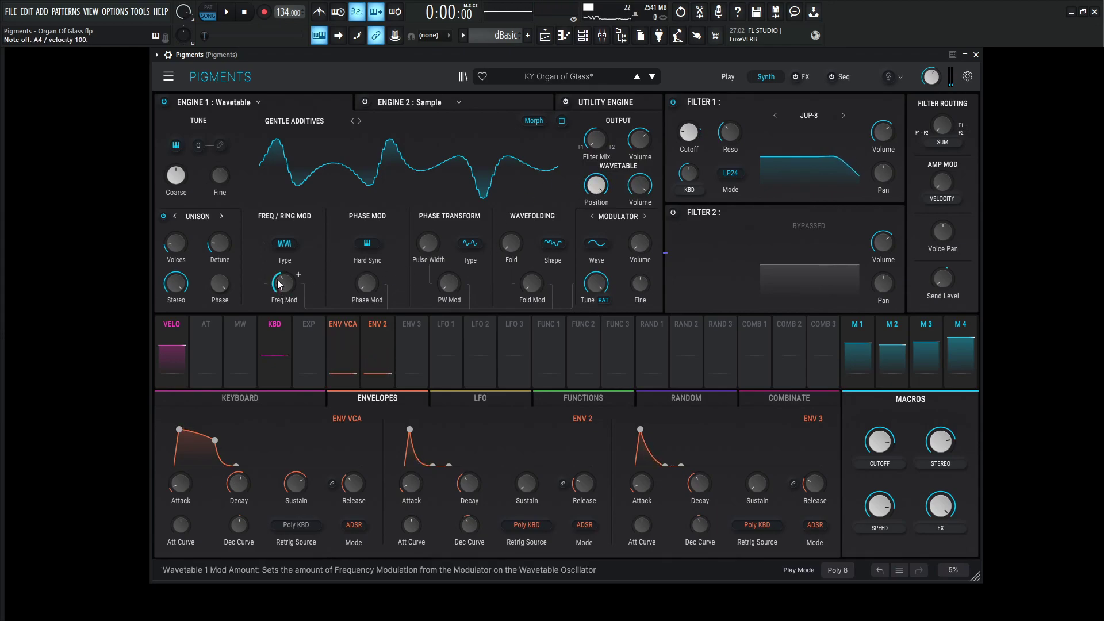
Check the modulator's Tune mode options, leaving it on Ratio
mouse_move(285, 282)
click(603, 300)
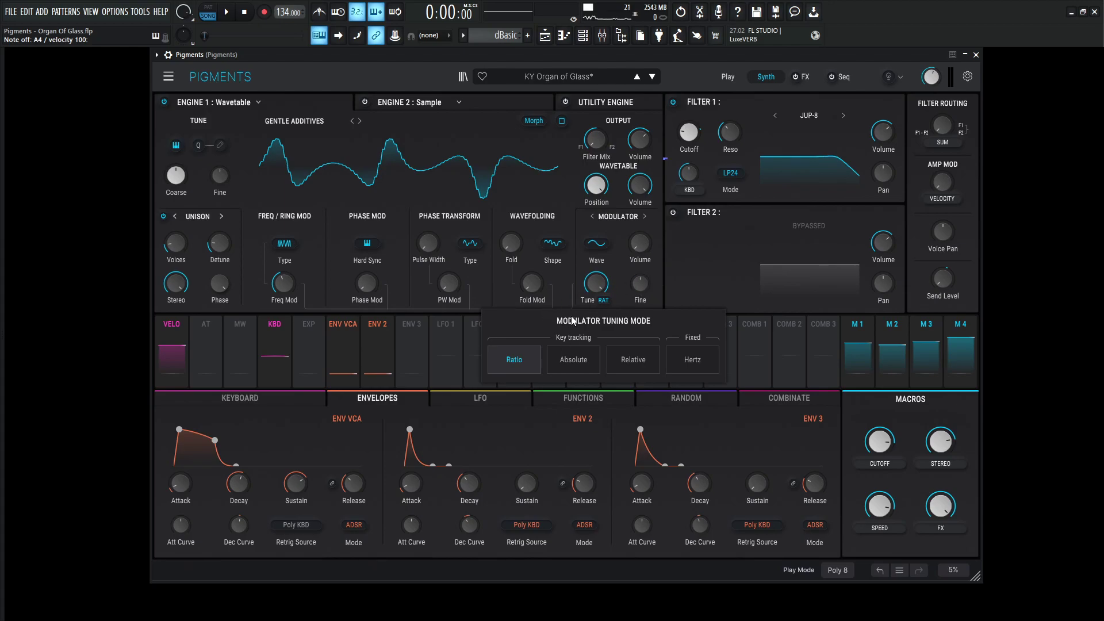
click(660, 289)
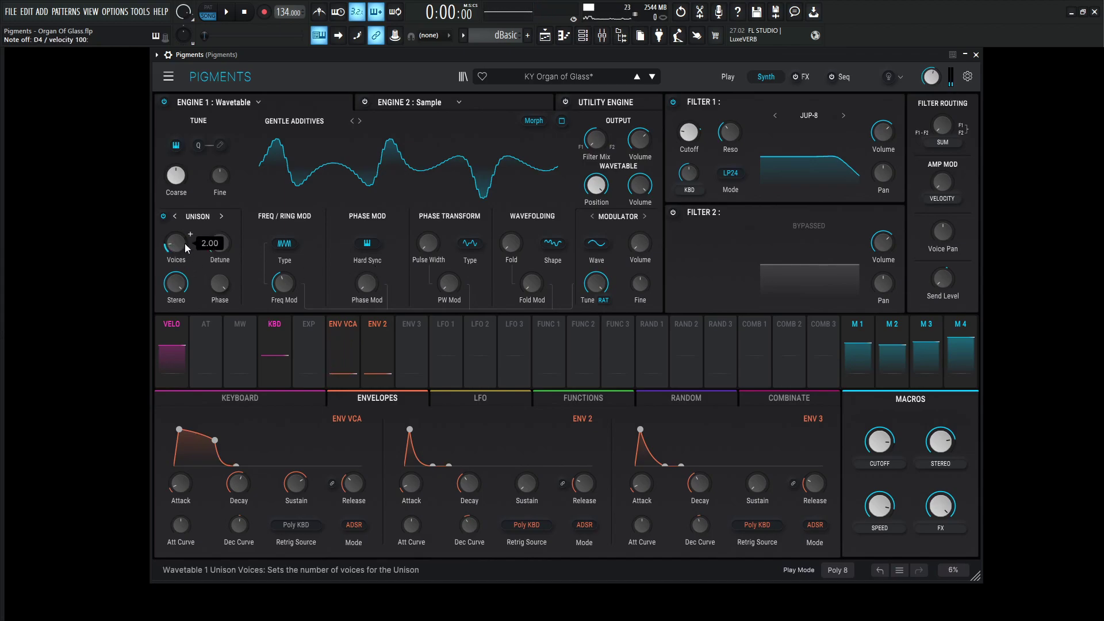
mouse_move(226, 247)
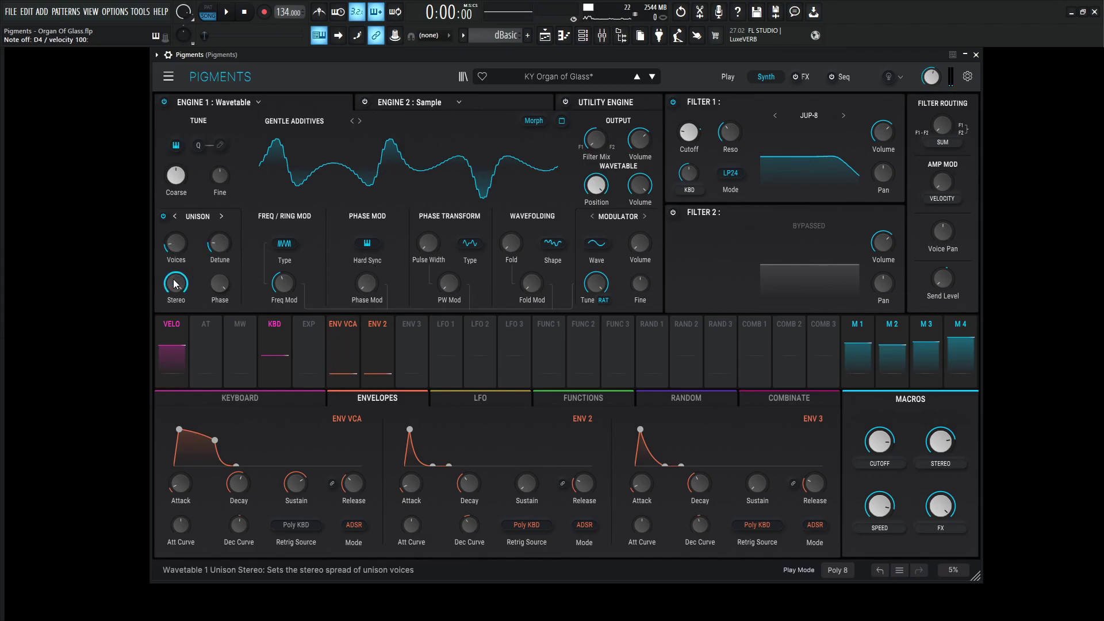
mouse_move(175, 283)
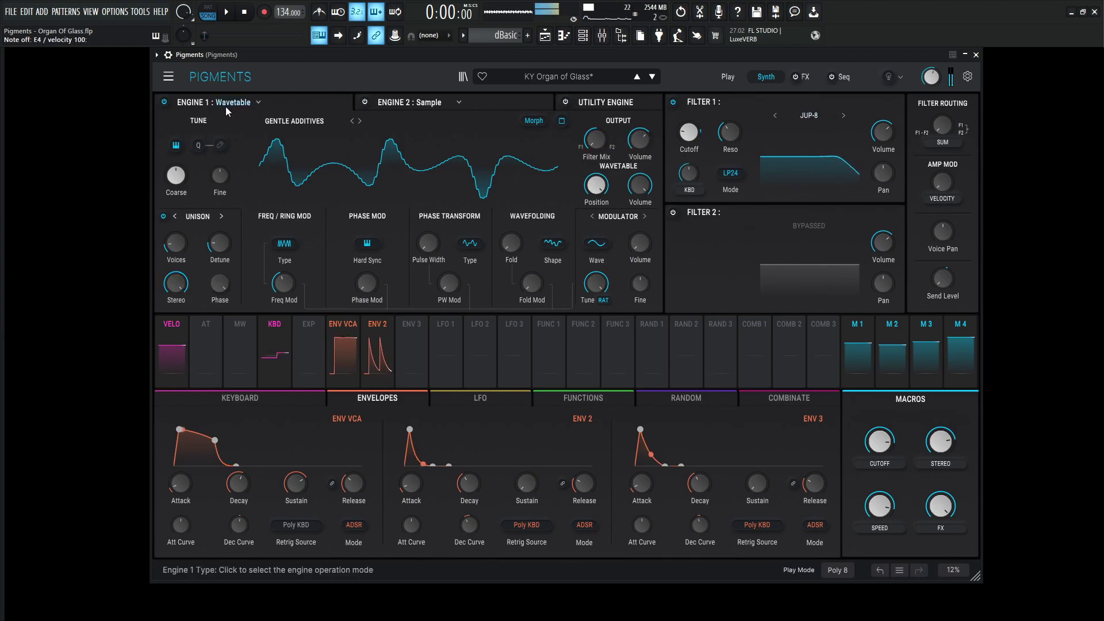
Bypass Engine 1 and re-enable Engine 2 to inspect its sample settings
click(164, 101)
click(489, 103)
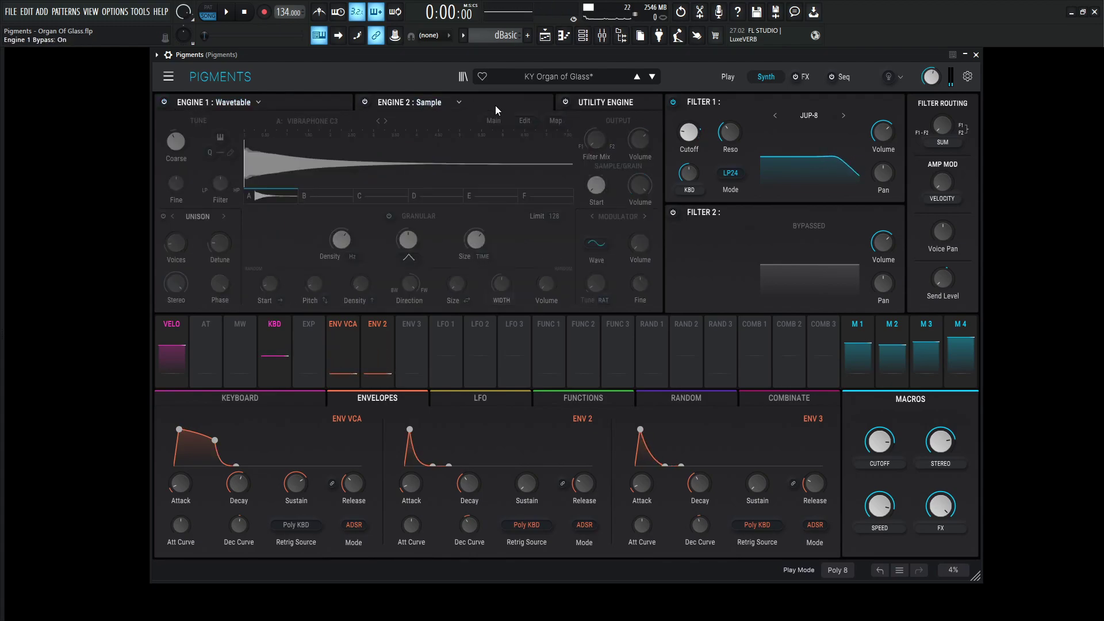
click(365, 102)
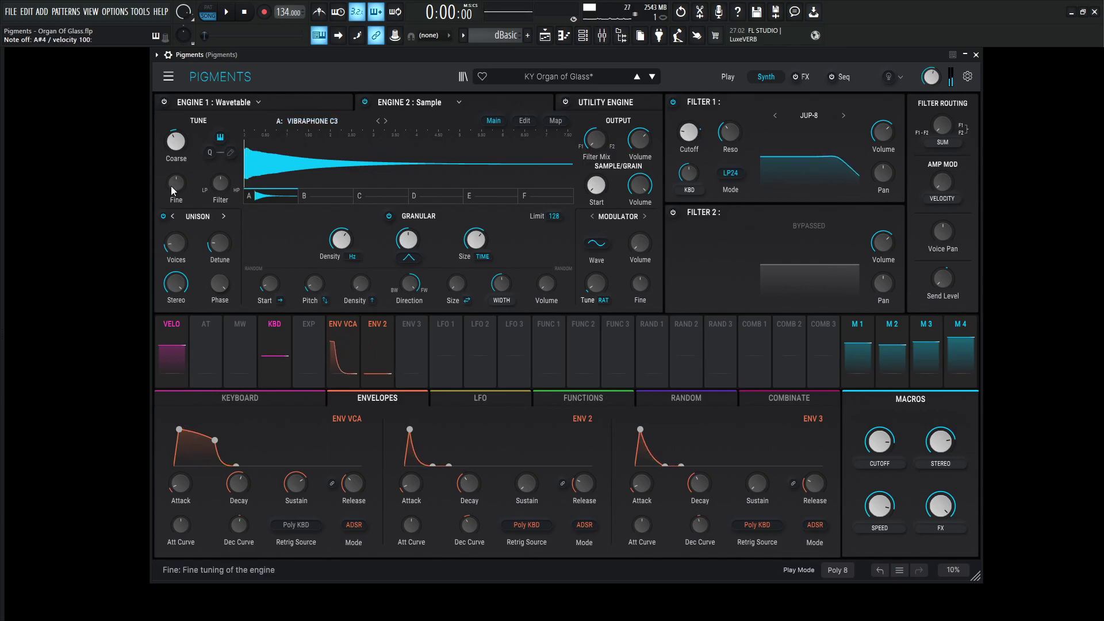
mouse_move(177, 141)
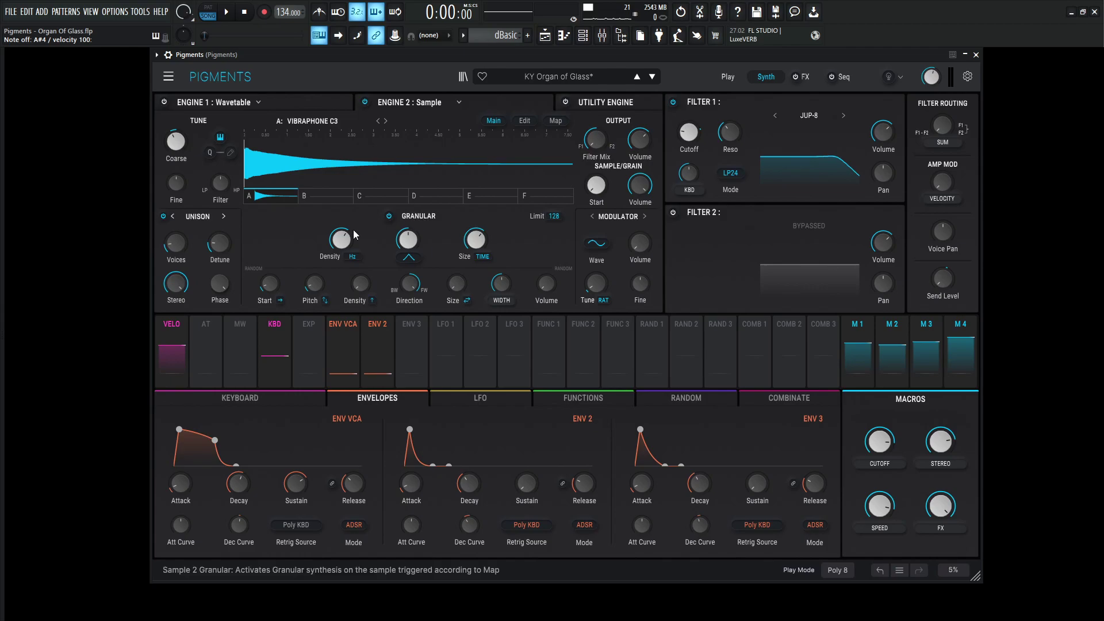
mouse_move(338, 247)
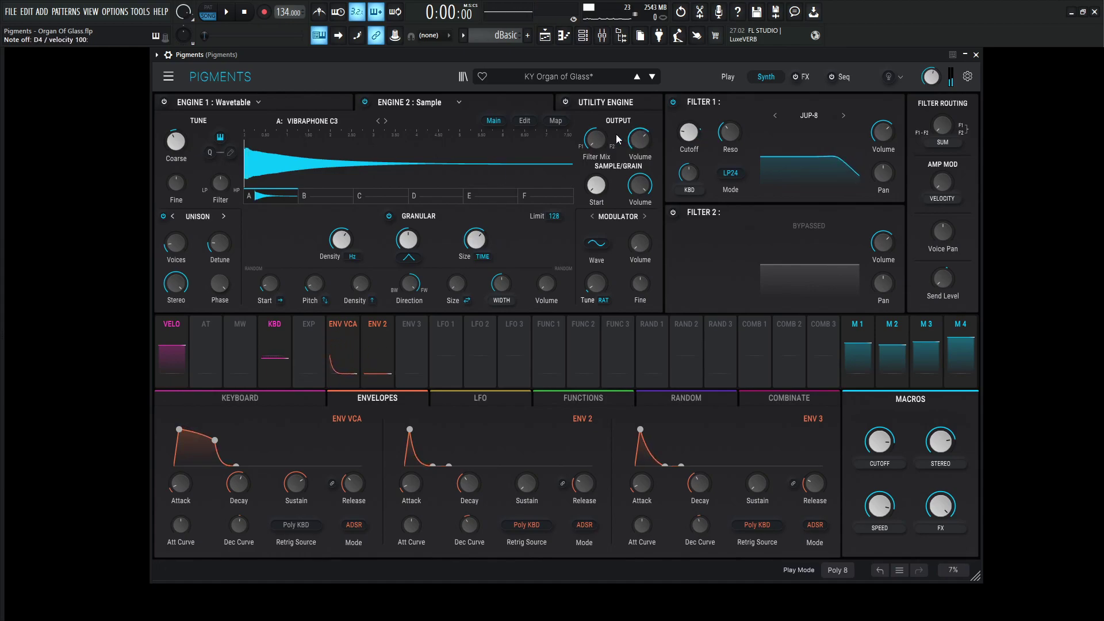
Bypass Engine 2 and display the Utility Engine's Noise 1, Noise 2 and Oscillator panels
mouse_move(606, 154)
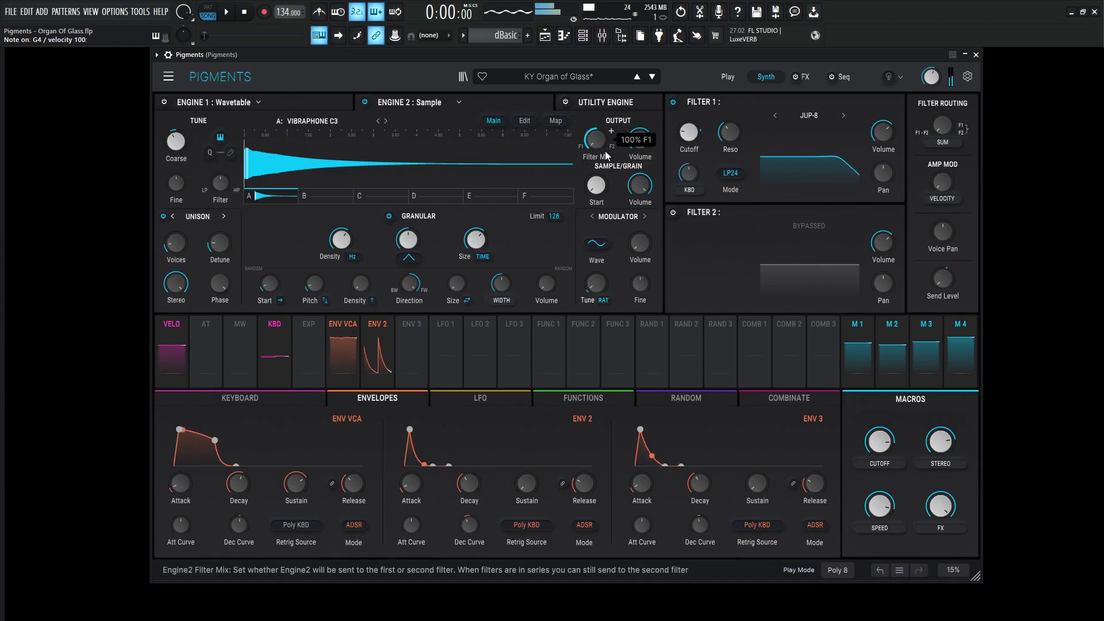
click(367, 103)
click(605, 104)
Enable the Utility Engine to layer in its Forest noise, then check the Env 2 knob values
click(565, 102)
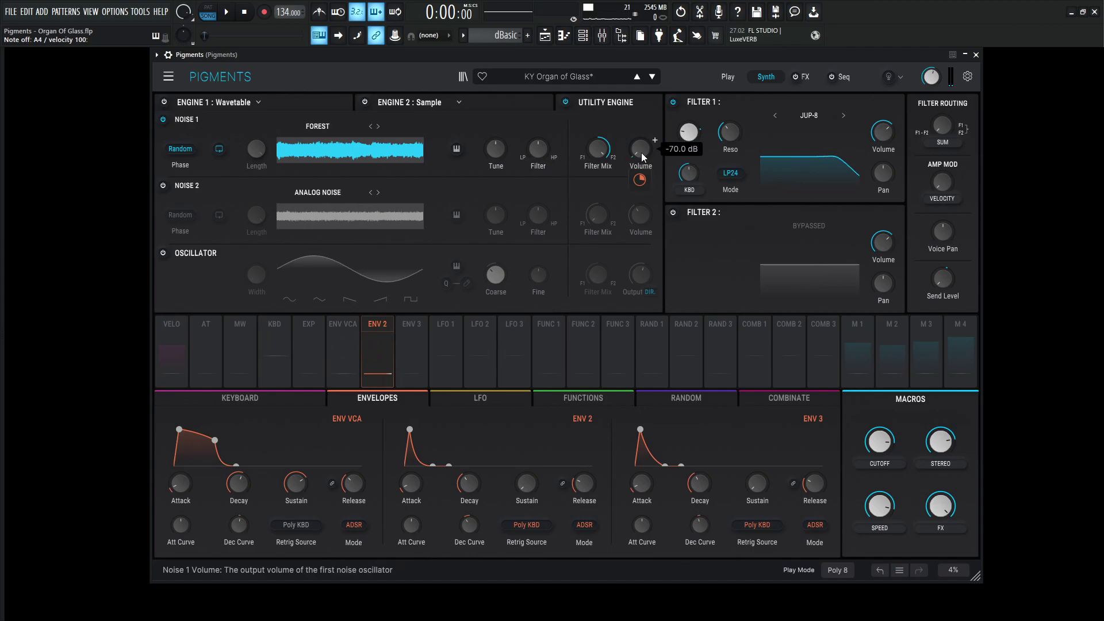
mouse_move(638, 183)
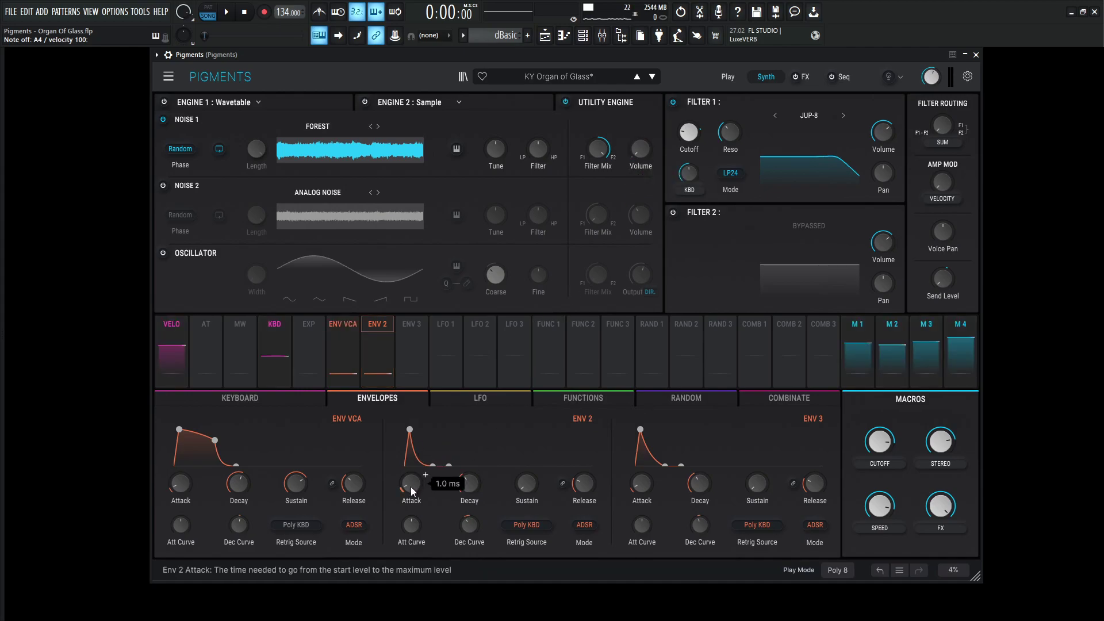
mouse_move(471, 490)
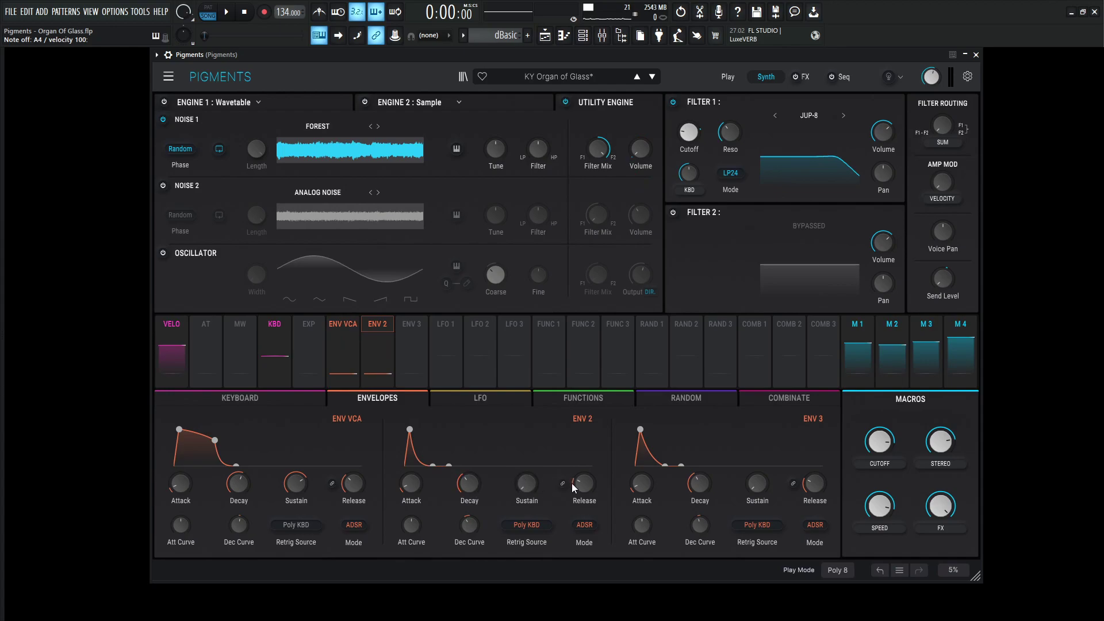
mouse_move(578, 488)
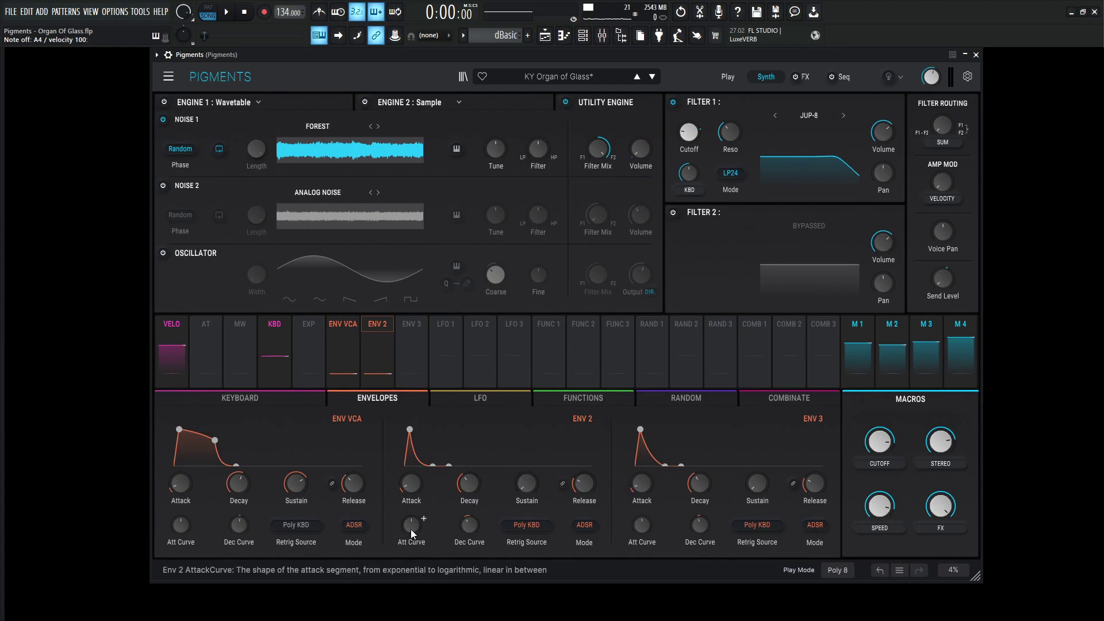
mouse_move(465, 530)
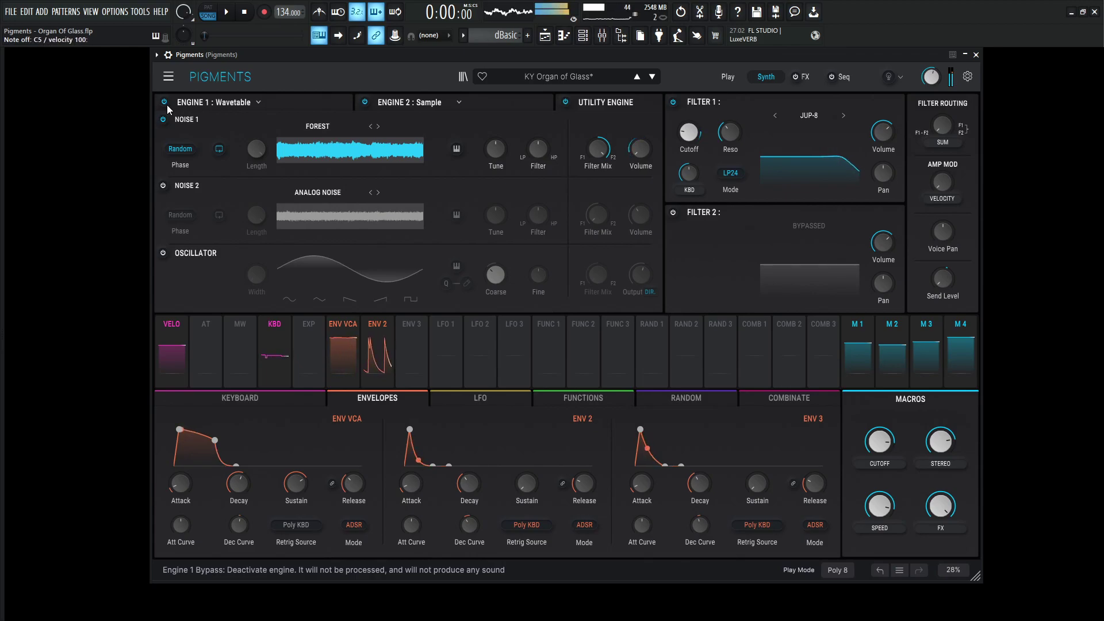
Display the Engine 1 Wavetable panel with the Gentle Additives wavetable
click(313, 103)
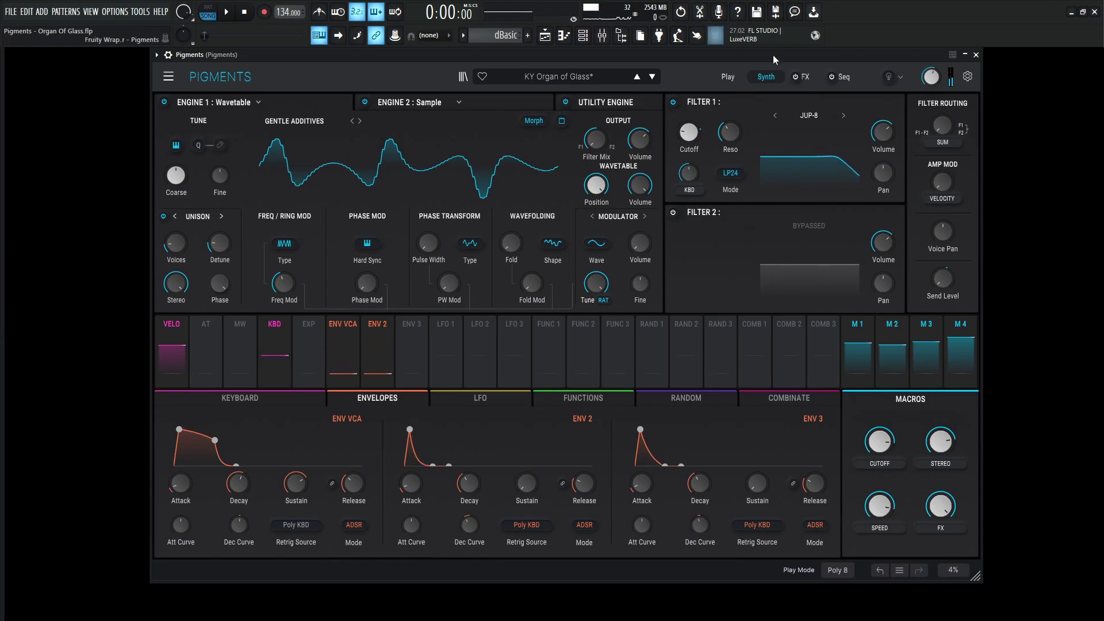
Activate the whole FX section and return to the FX page
click(802, 77)
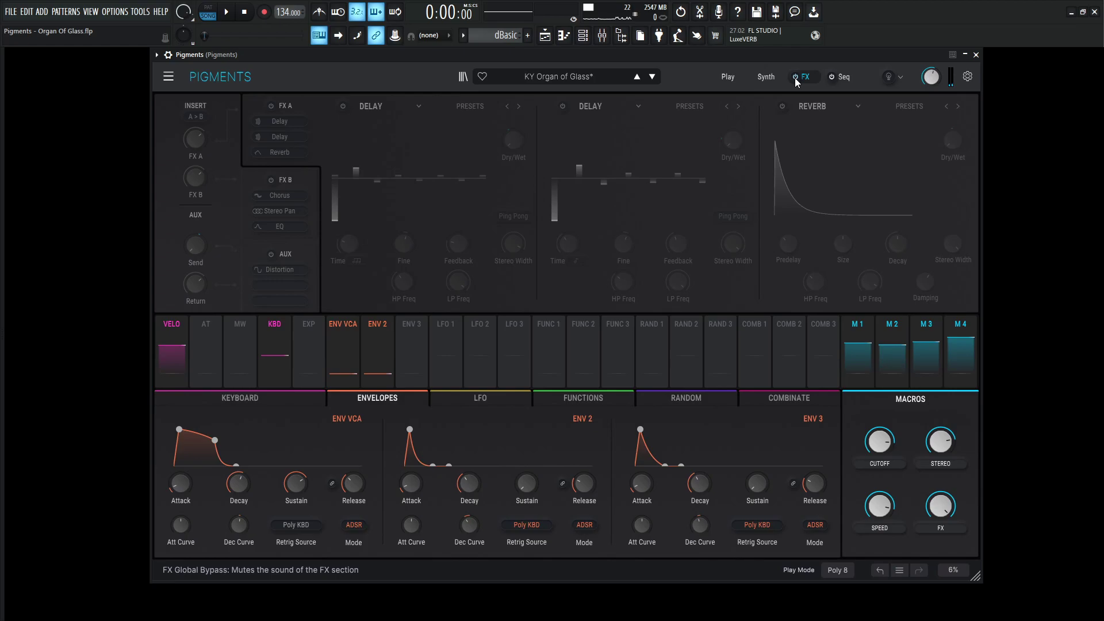
click(795, 77)
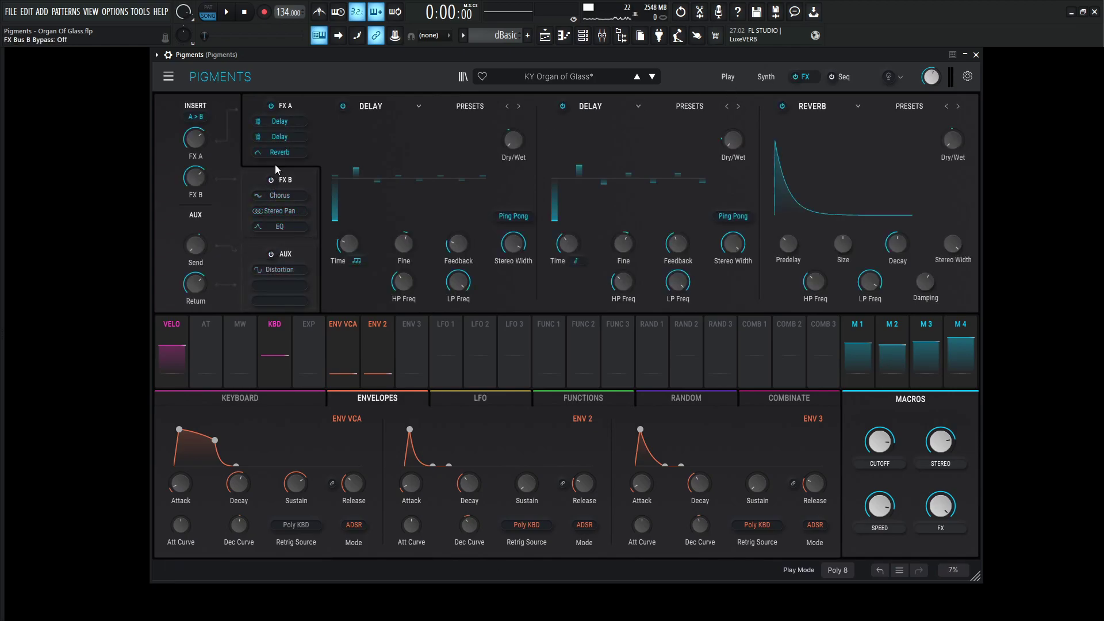
click(766, 77)
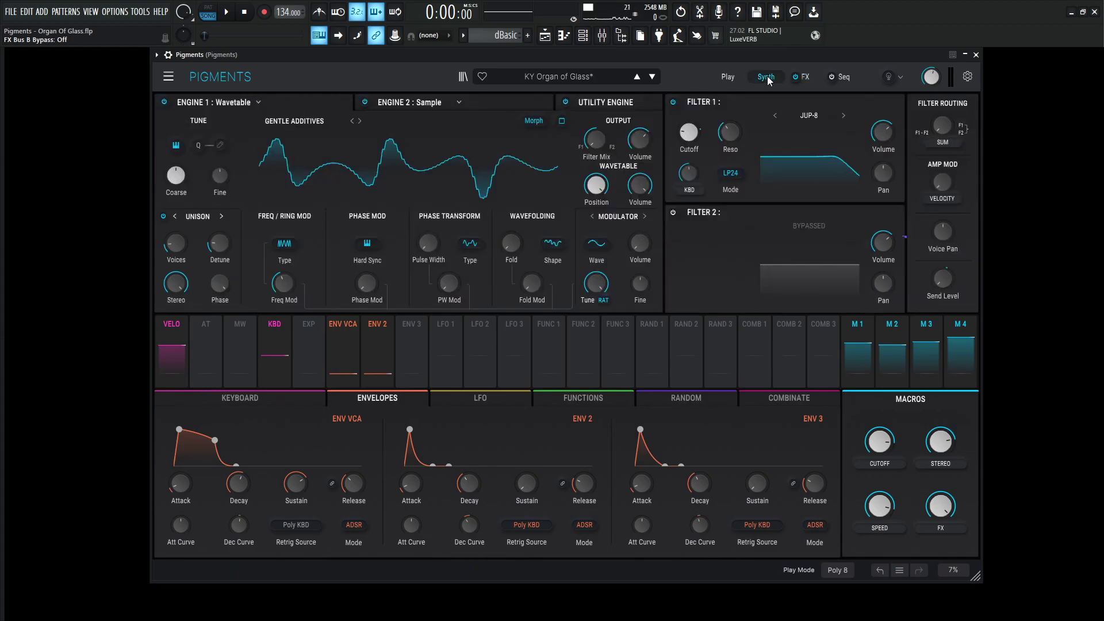
click(813, 74)
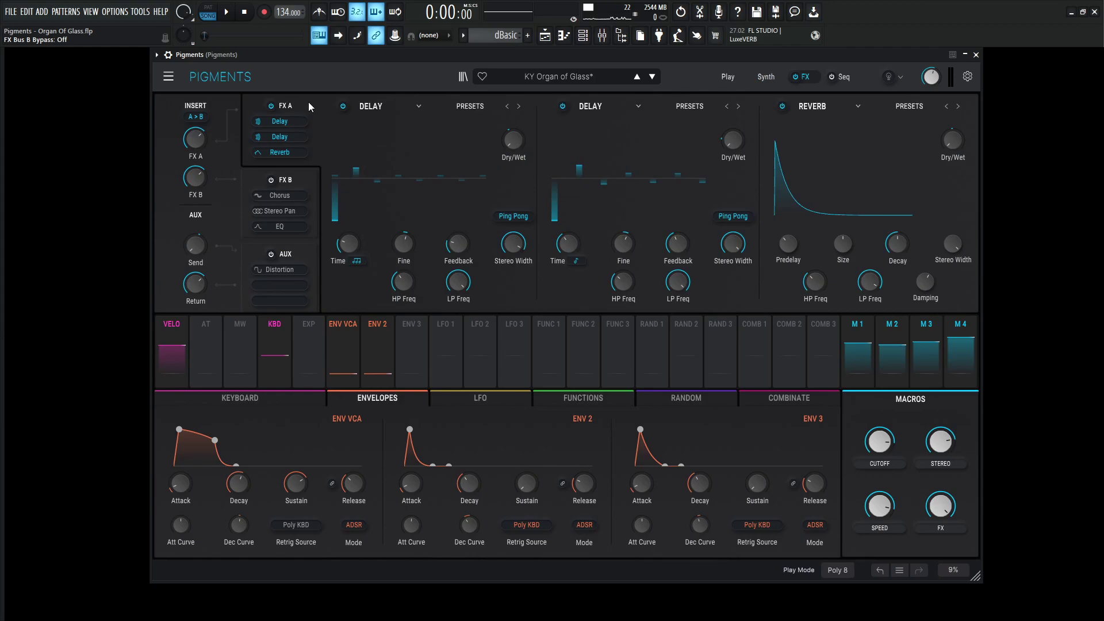
Switch off the Reverb and second Delay, then inspect the first Delay's settings
click(783, 106)
click(562, 106)
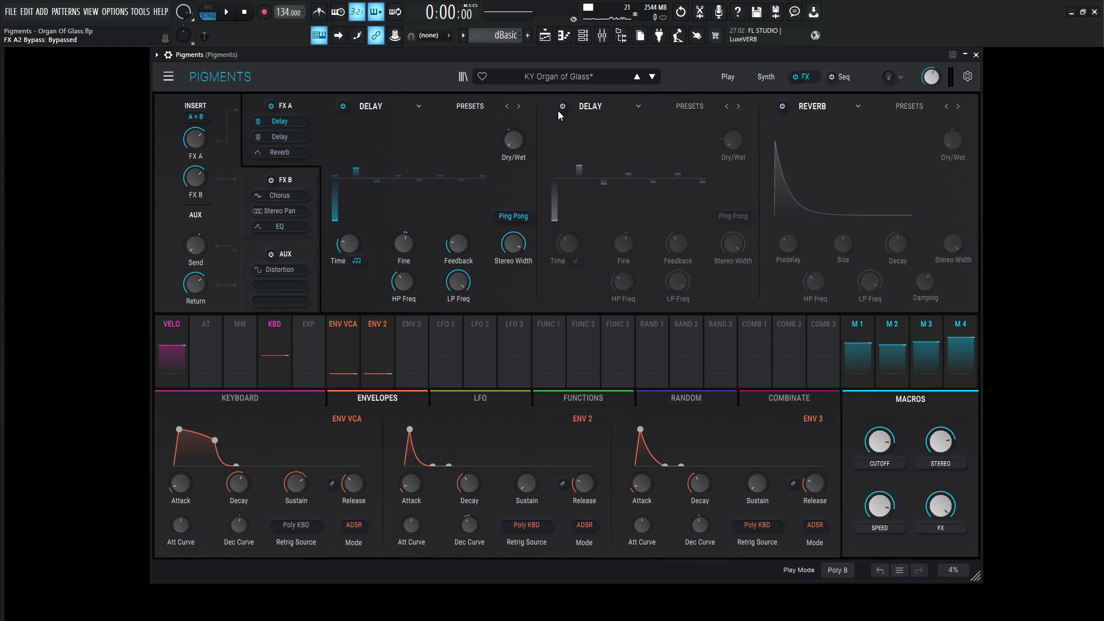
mouse_move(510, 144)
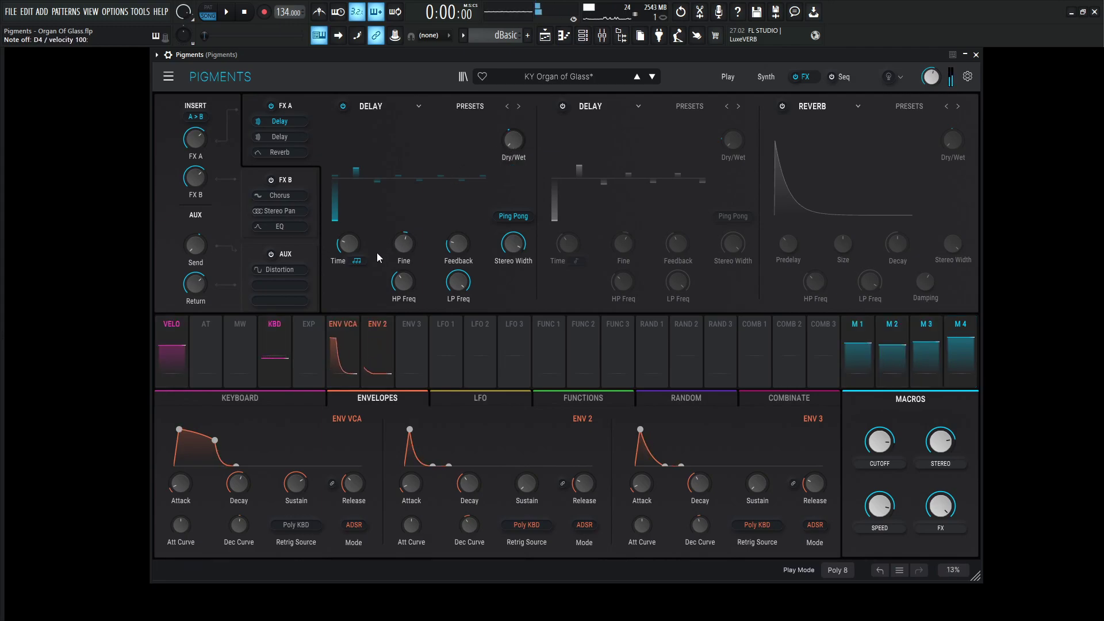
mouse_move(349, 246)
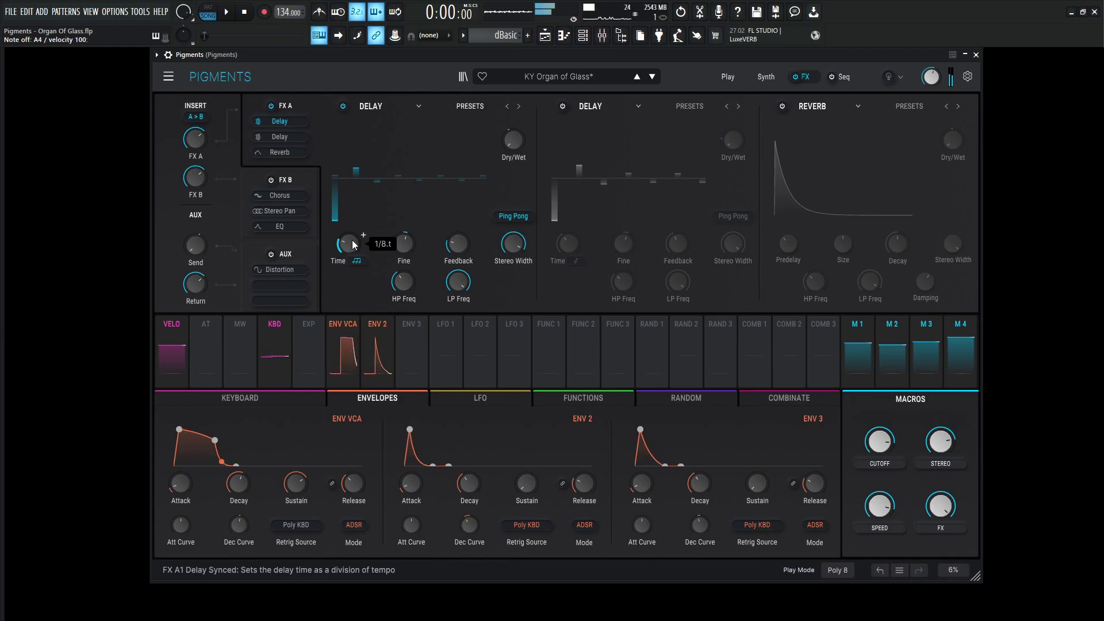
mouse_move(407, 247)
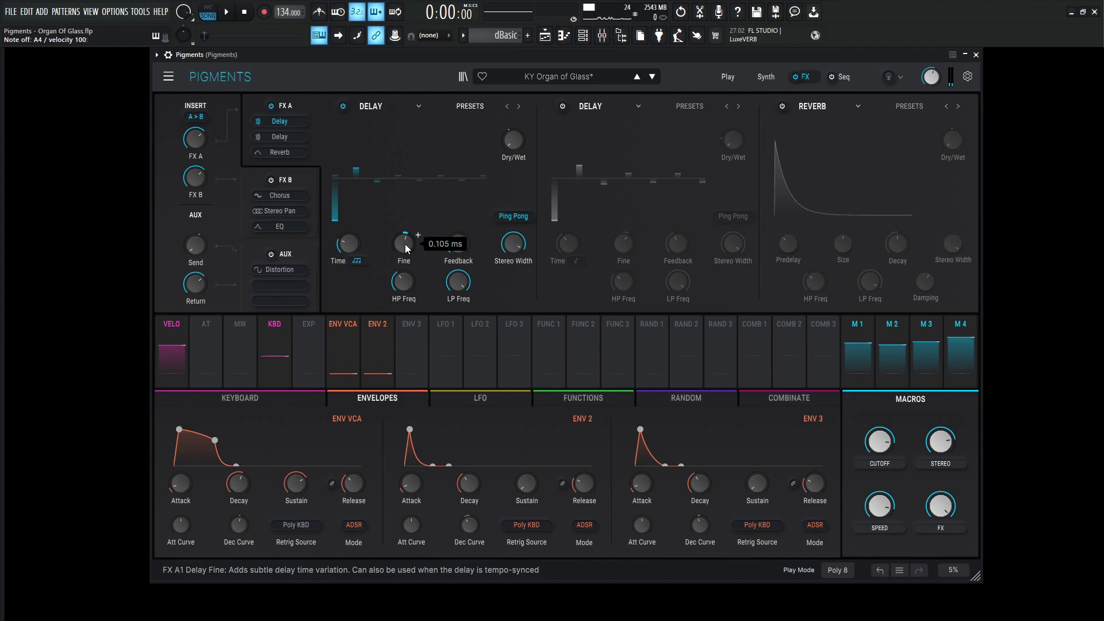
mouse_move(463, 247)
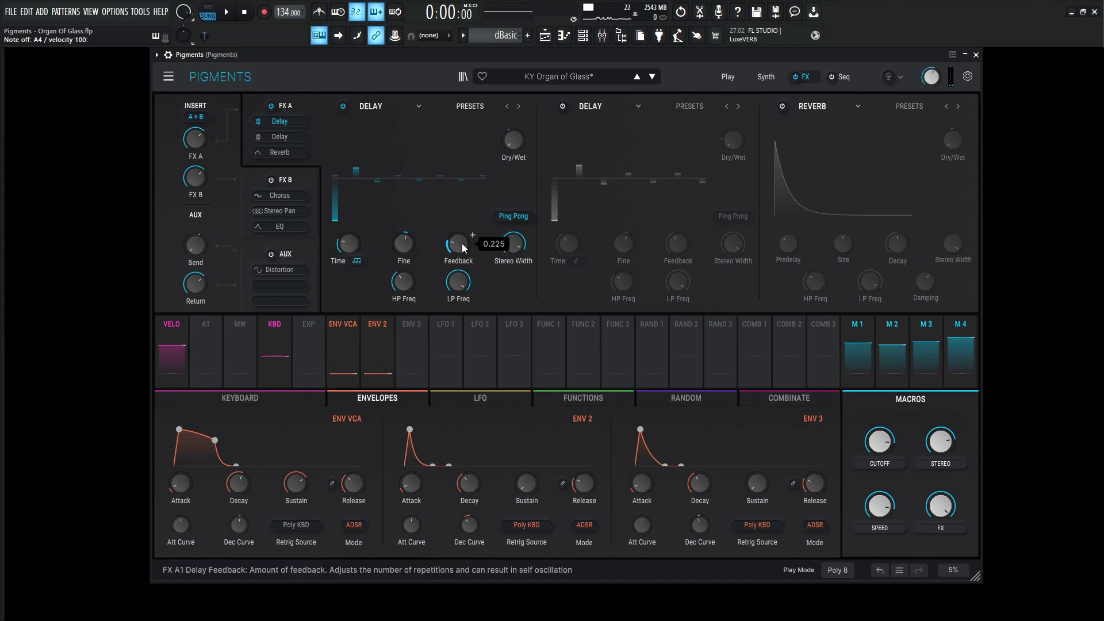
mouse_move(519, 246)
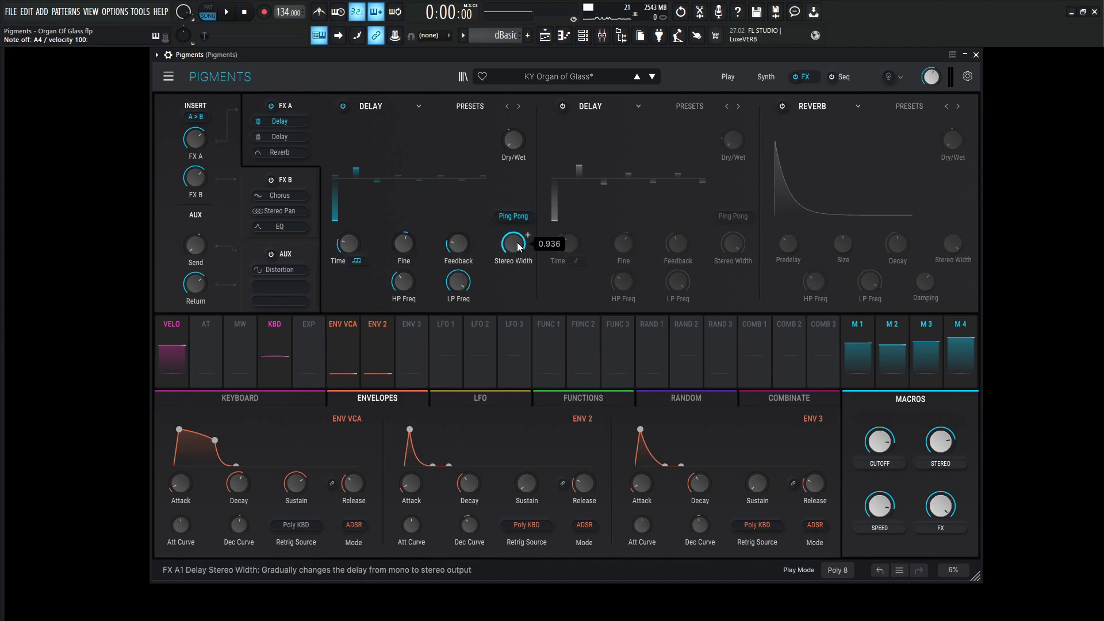
mouse_move(405, 288)
mouse_move(460, 288)
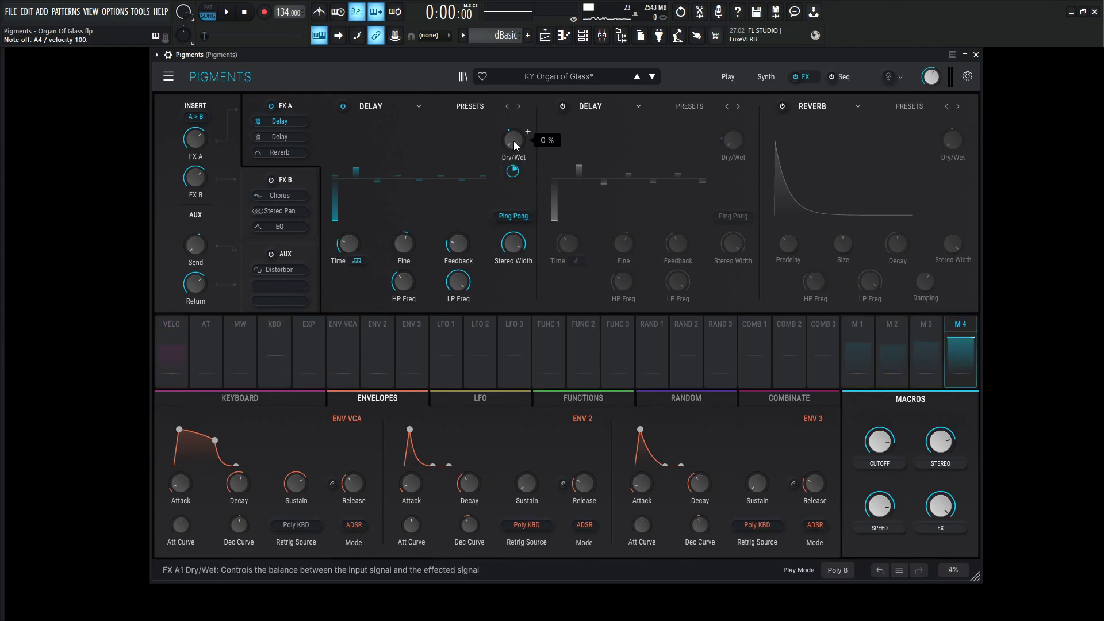
mouse_move(513, 172)
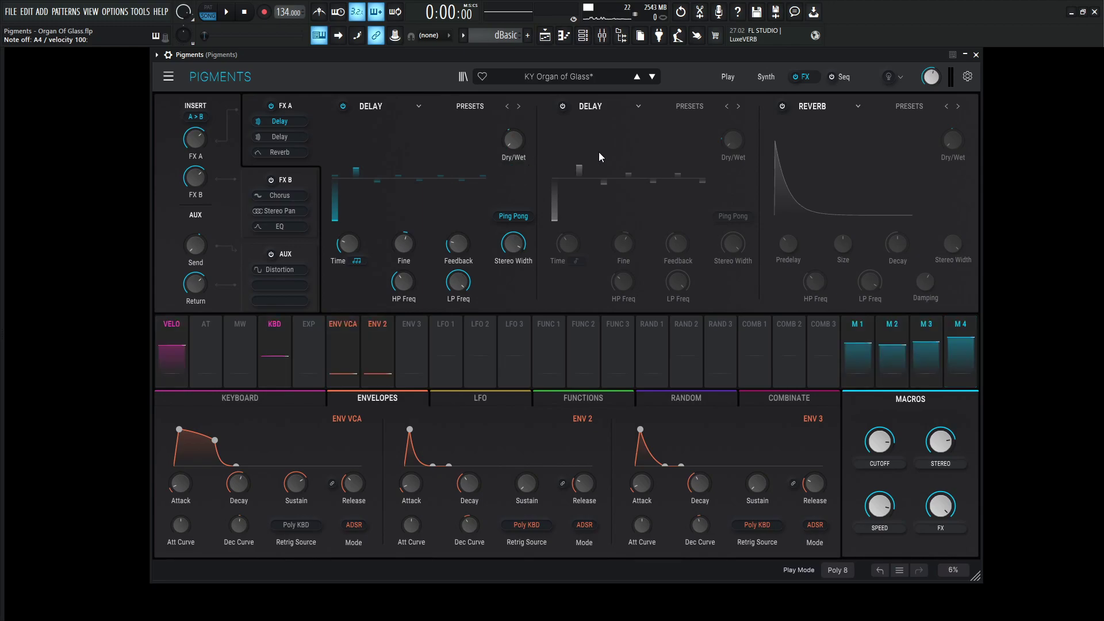
Re-enable the second Delay and modulate its Dry/Wet with Macro 4 at 0.20
click(561, 106)
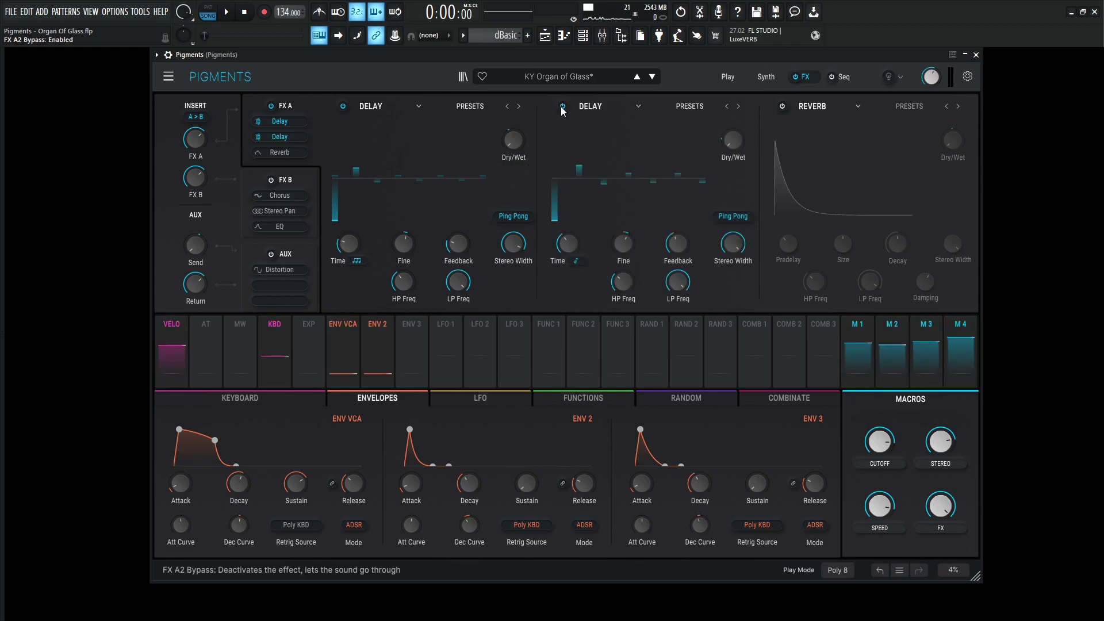
mouse_move(568, 243)
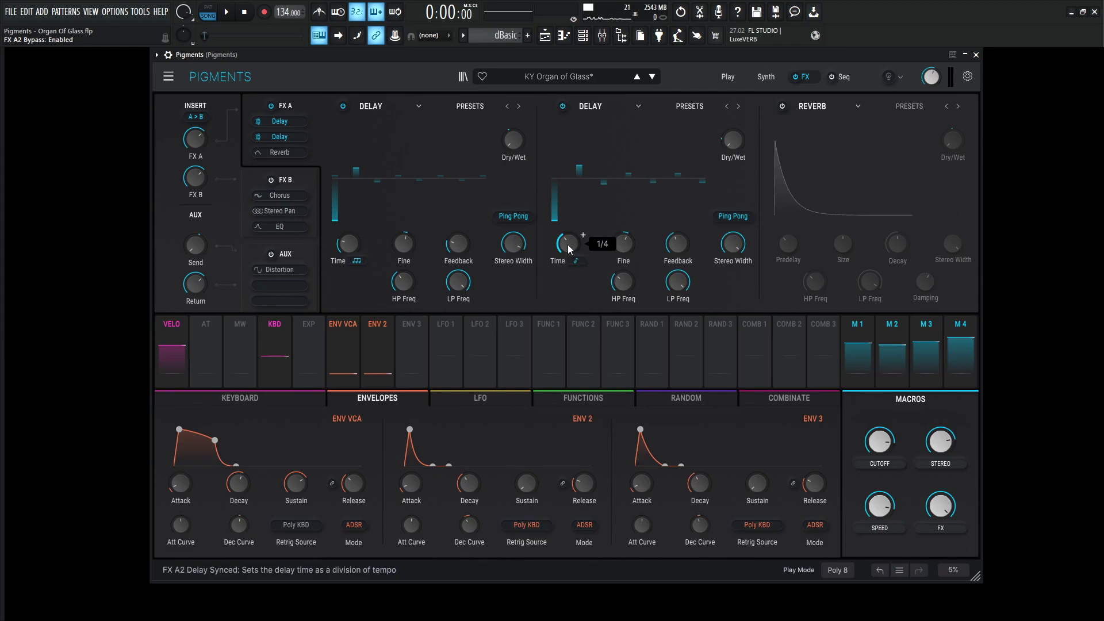
mouse_move(627, 244)
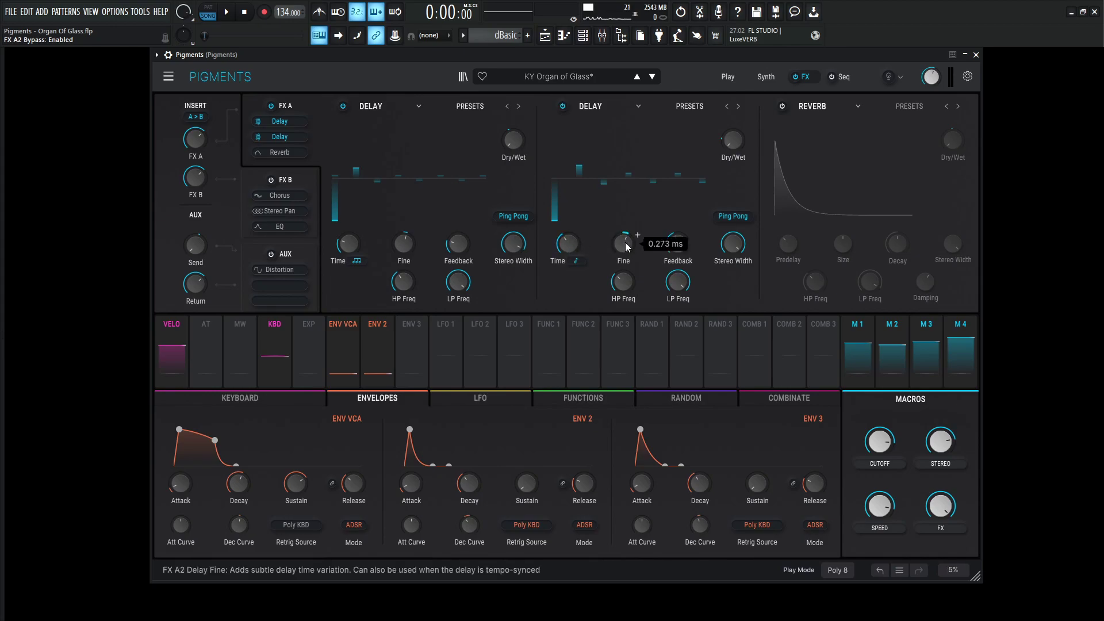
mouse_move(676, 248)
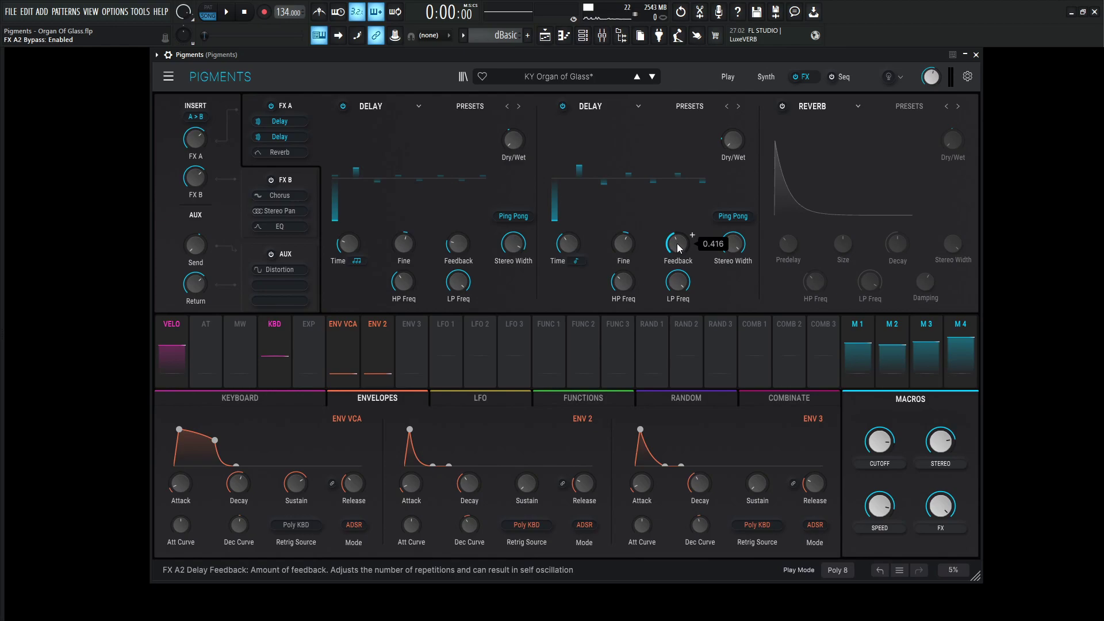
mouse_move(636, 281)
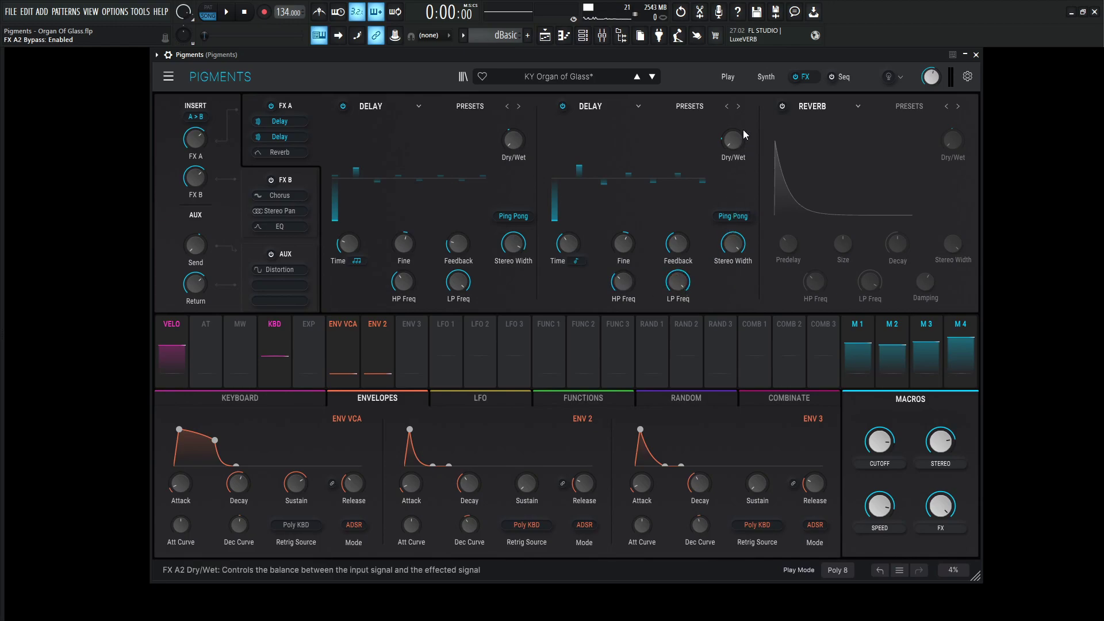
mouse_move(743, 126)
drag(735, 168, 736, 175)
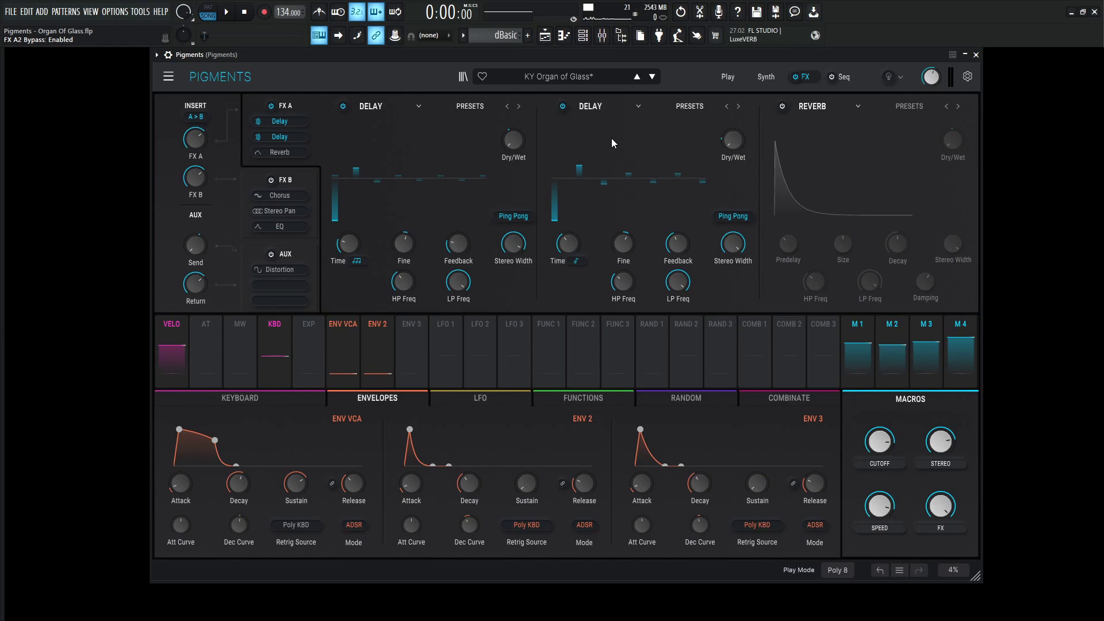
Play notes V, C, B, J and B to audition the delay chain
key(v)
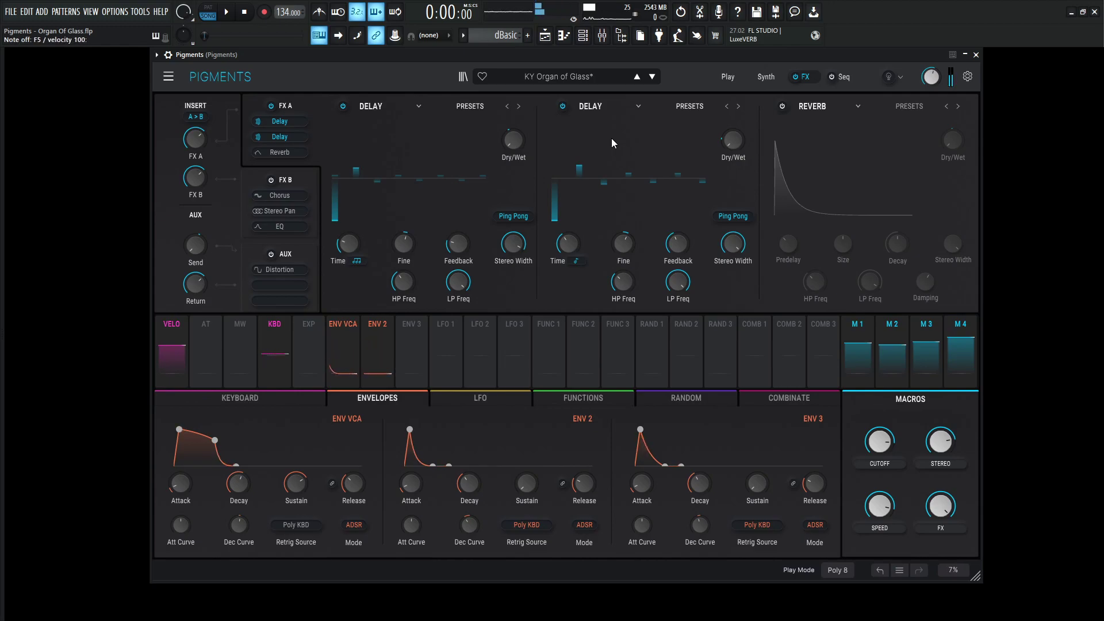
key(c)
key(b)
key(j)
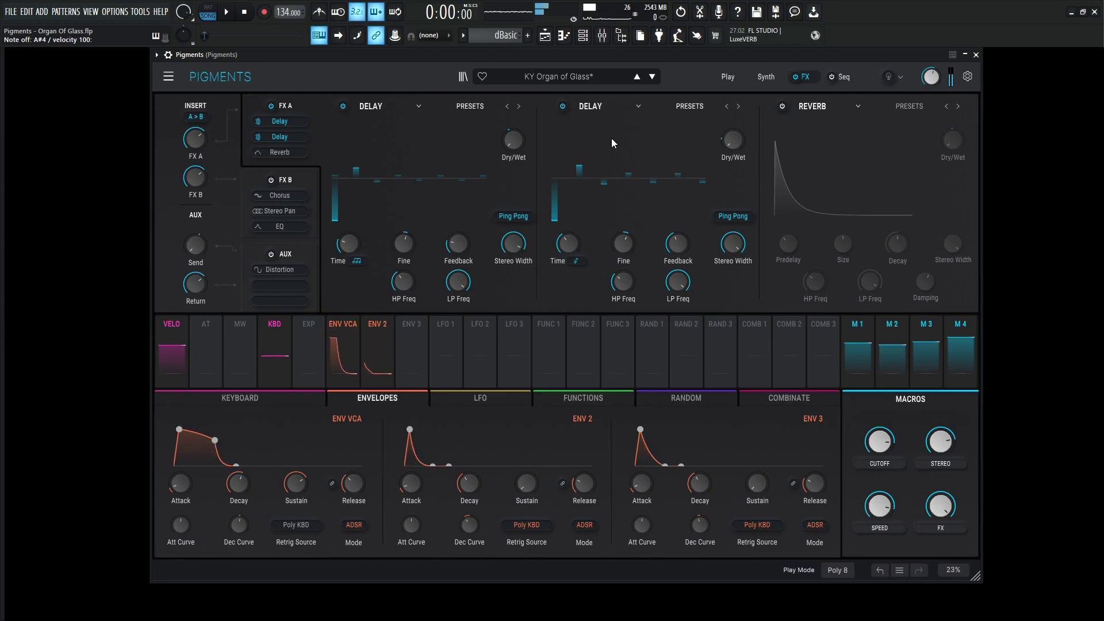
key(b)
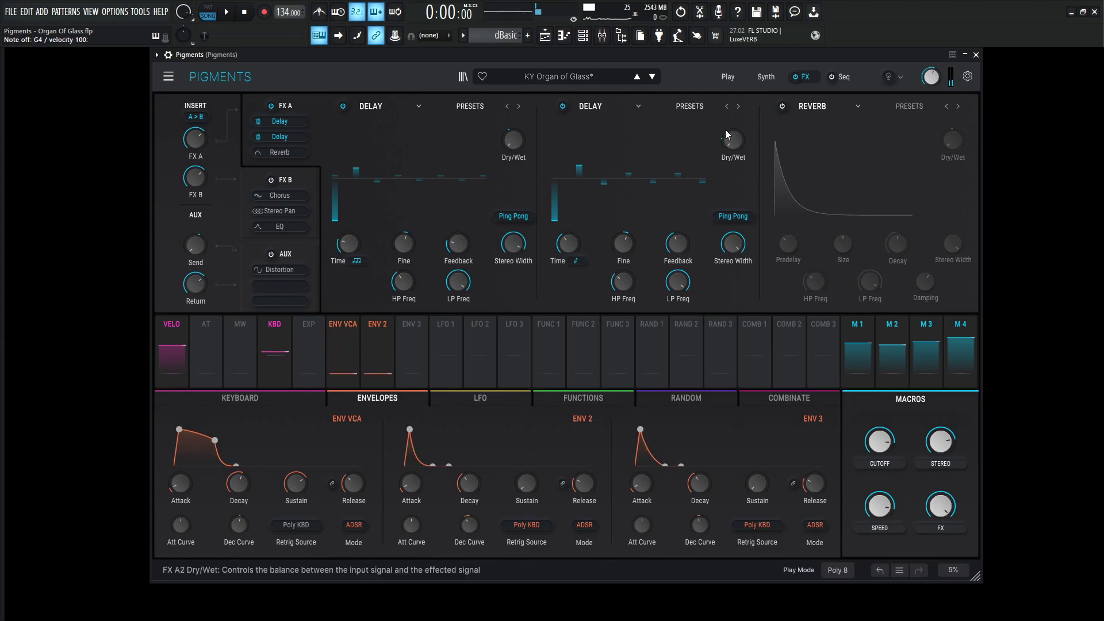
Turn the Reverb back on and play notes to hear its tail
click(783, 107)
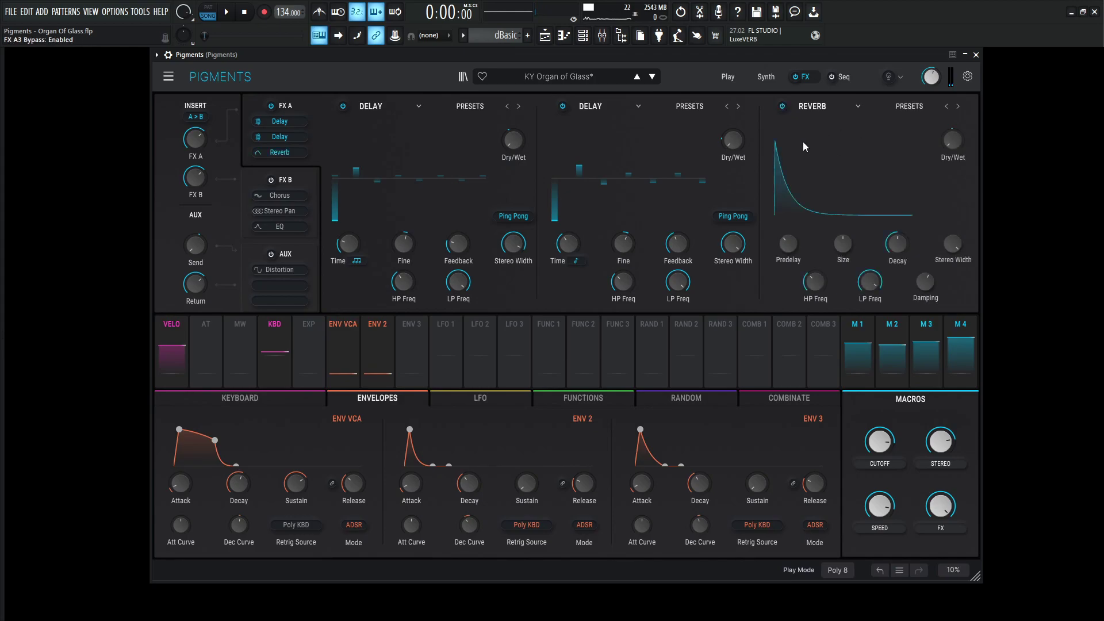
key(r)
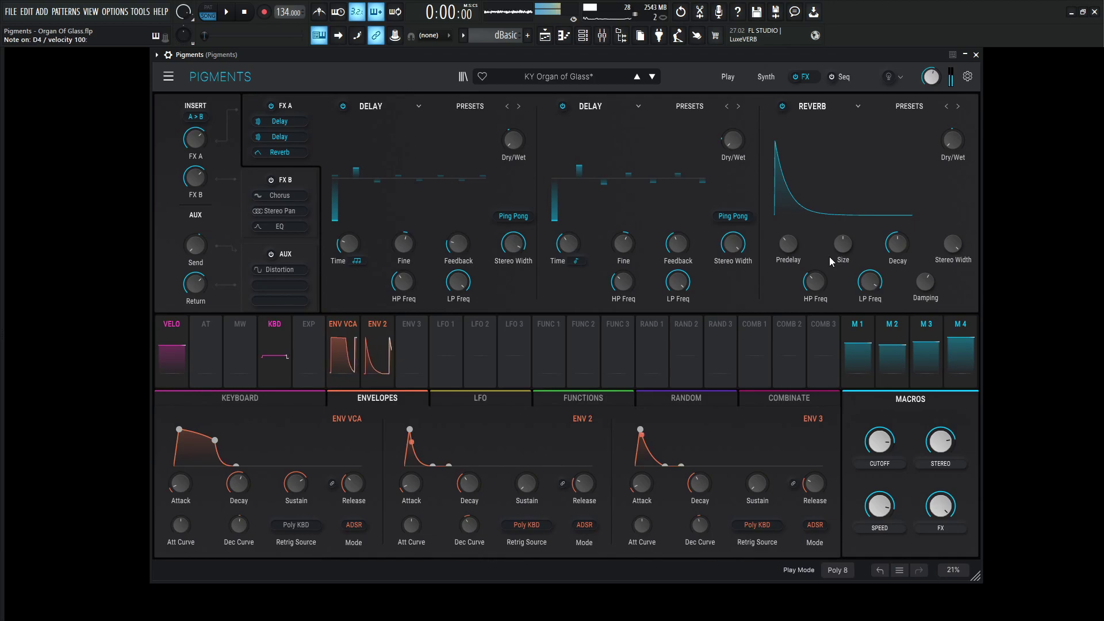
key(x)
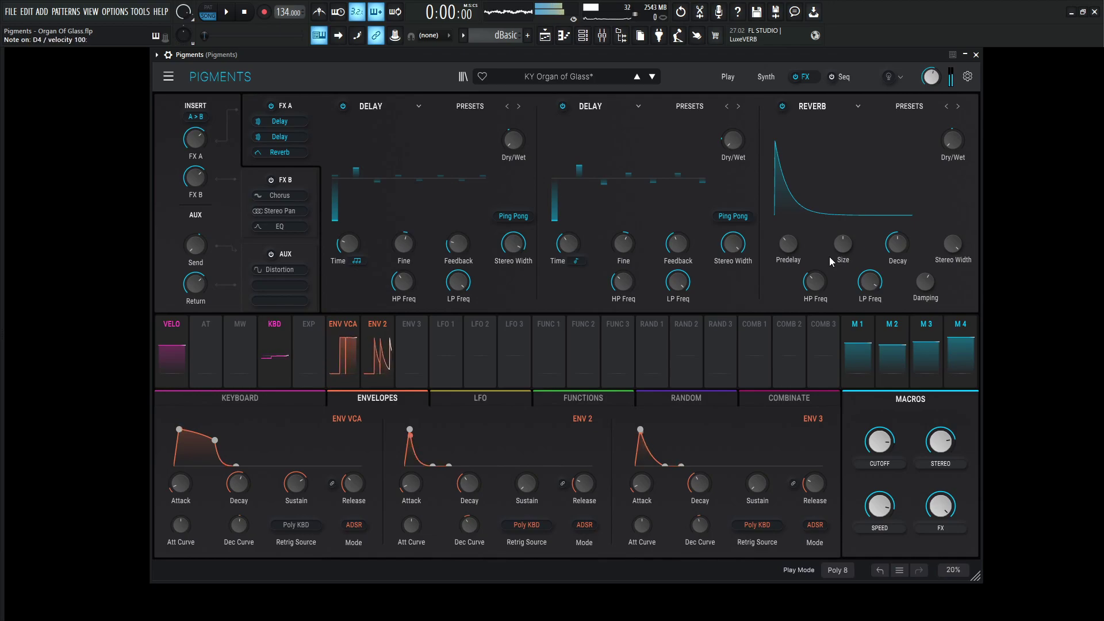
key(j)
key(b)
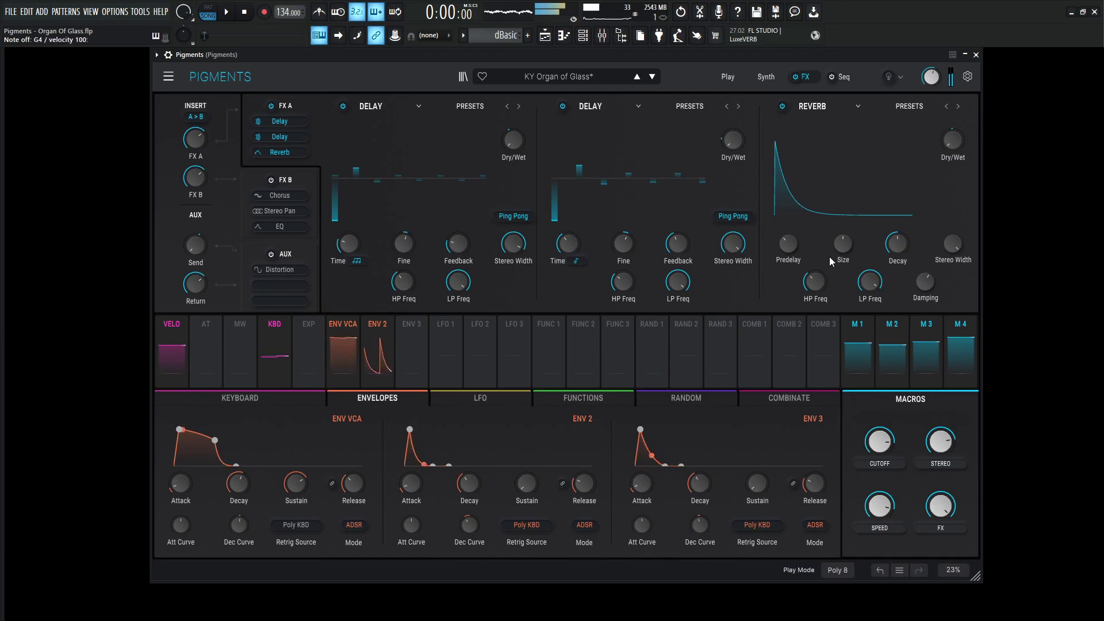
key(b)
key(t)
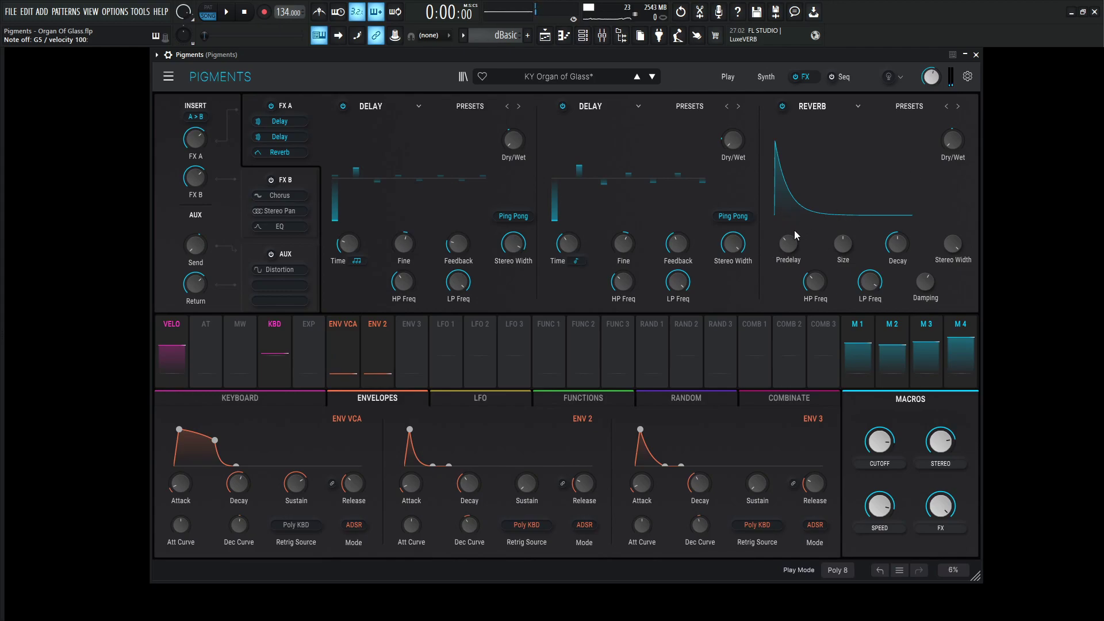
Check the Reverb's Size, Decay, LP Freq, Damping and Dry/Wet values
mouse_move(846, 247)
mouse_move(892, 247)
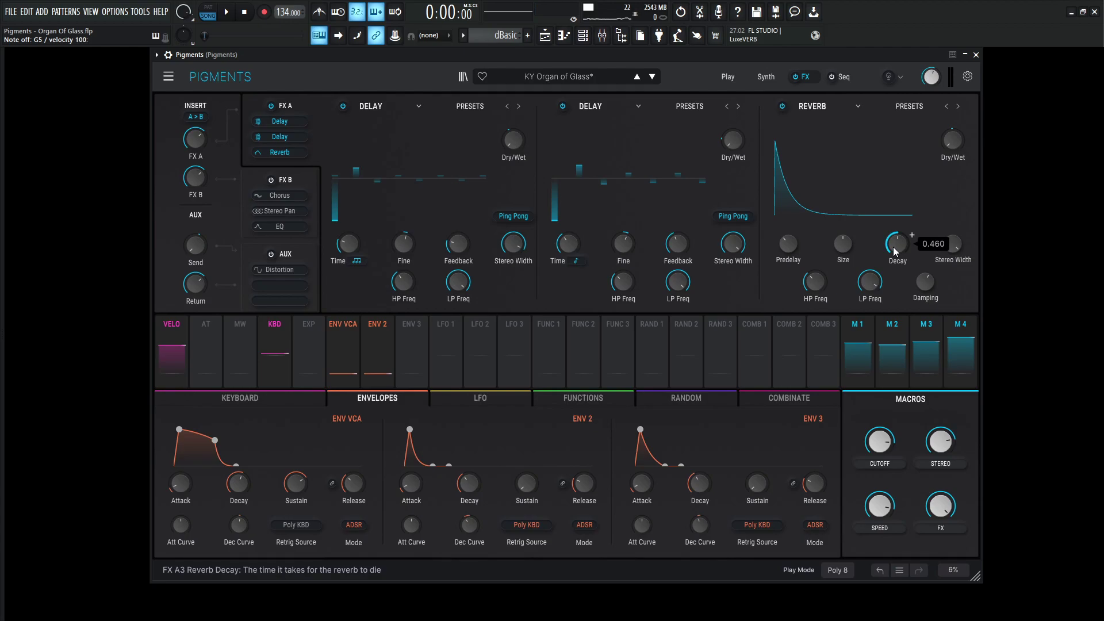
mouse_move(953, 247)
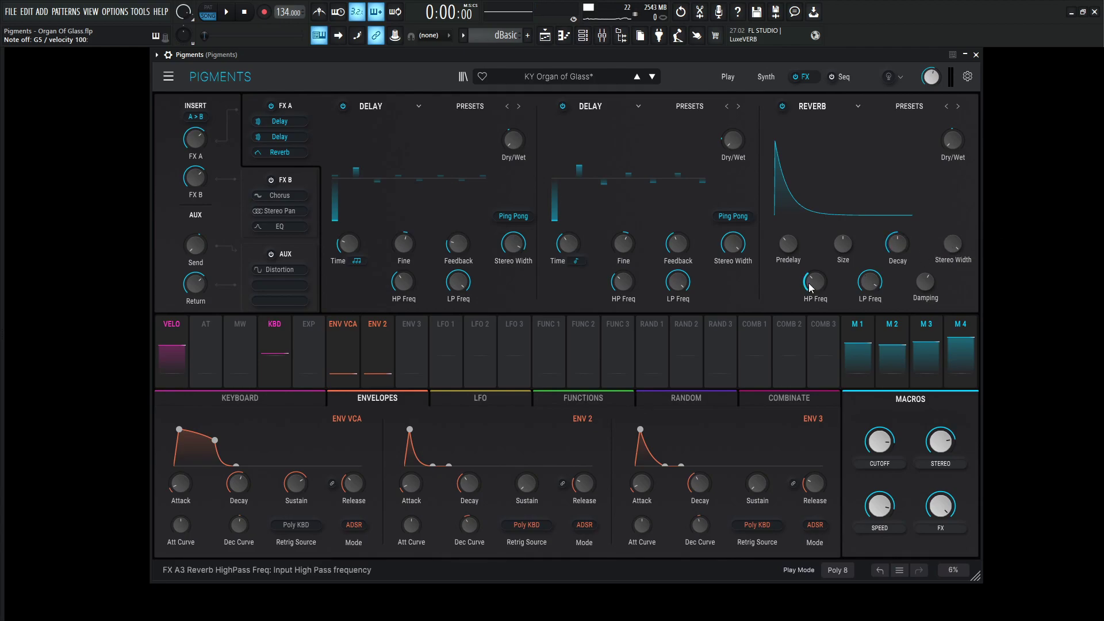
mouse_move(870, 289)
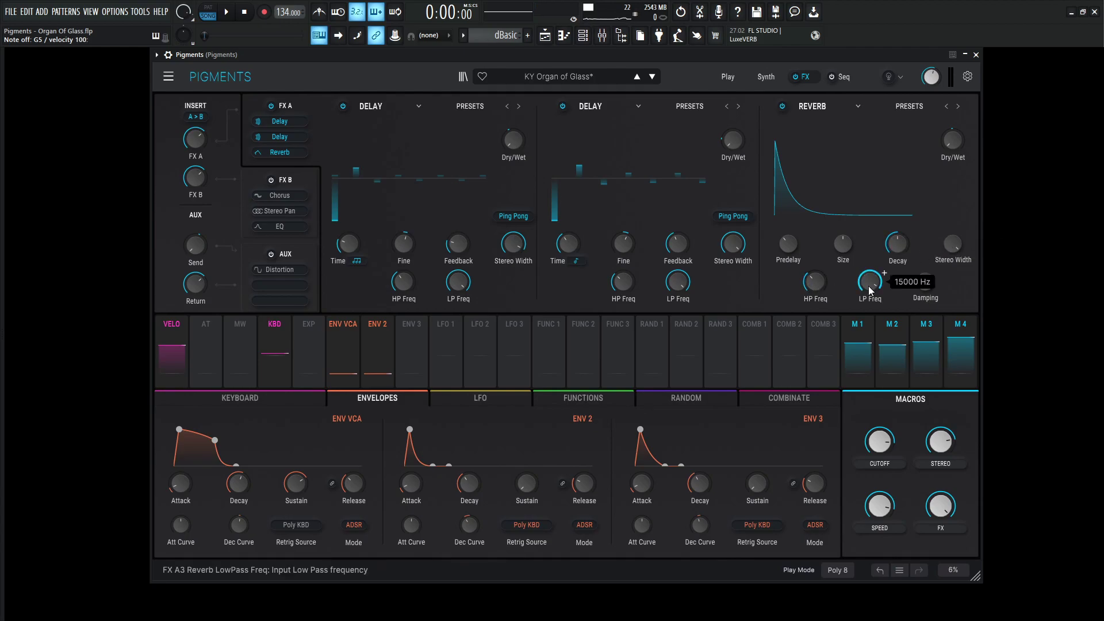
mouse_move(920, 288)
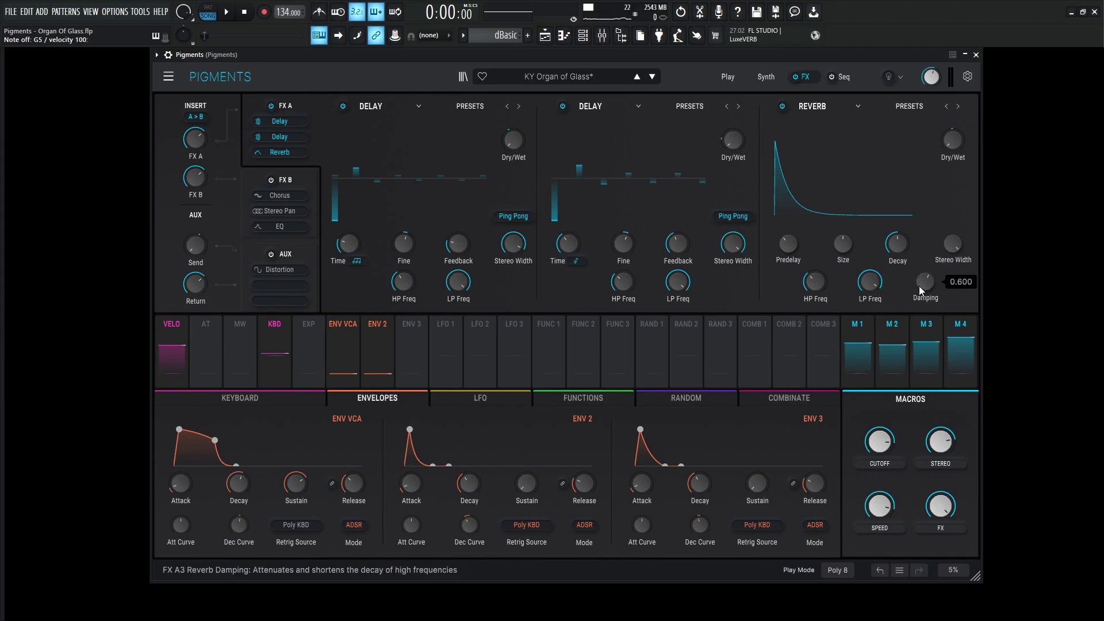
mouse_move(959, 144)
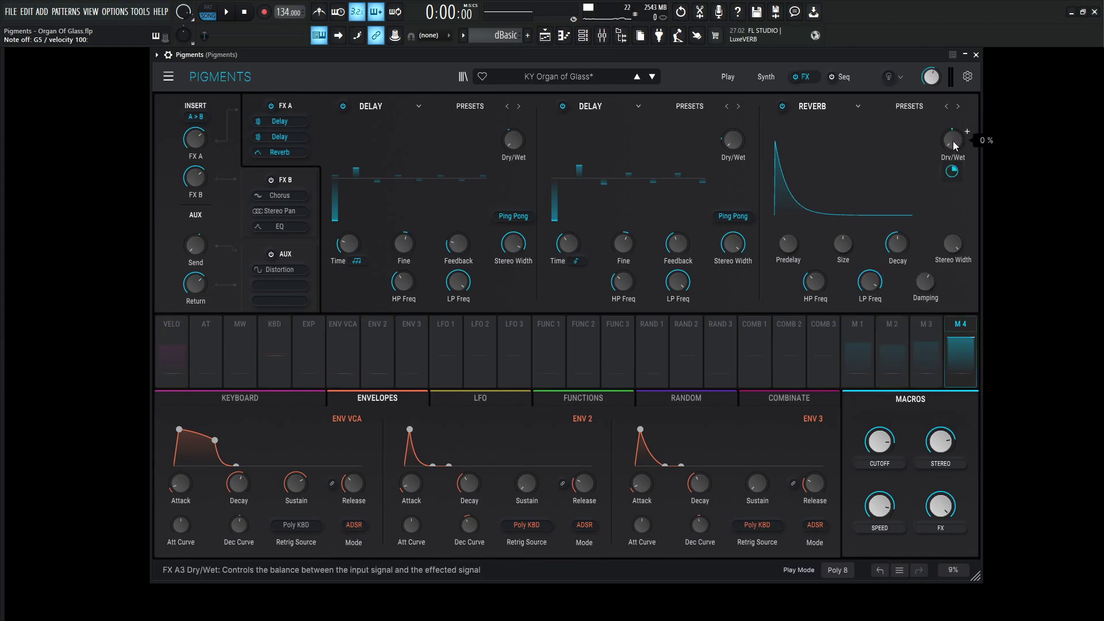
mouse_move(951, 175)
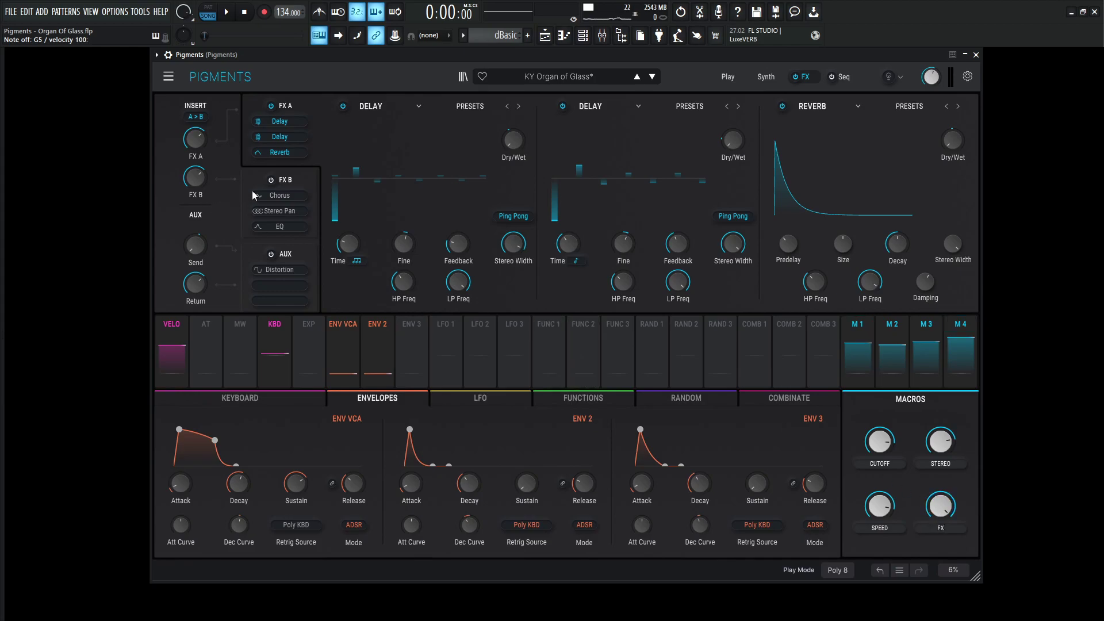
Show and enable FX bus B, then bypass its ParamEQ and StereoPan
click(284, 183)
click(271, 181)
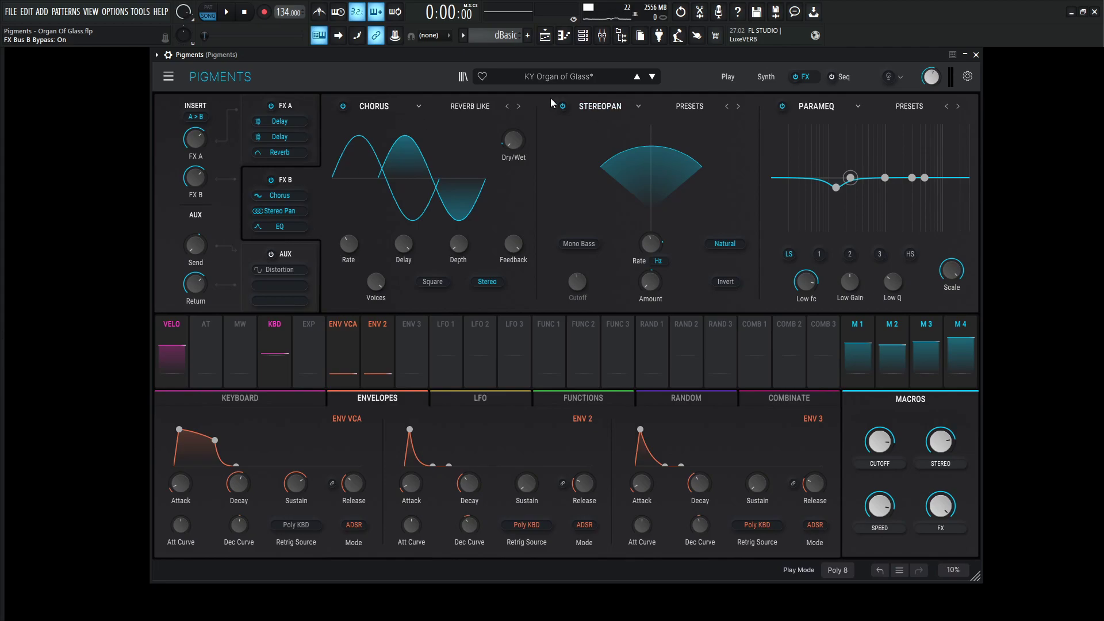
click(782, 106)
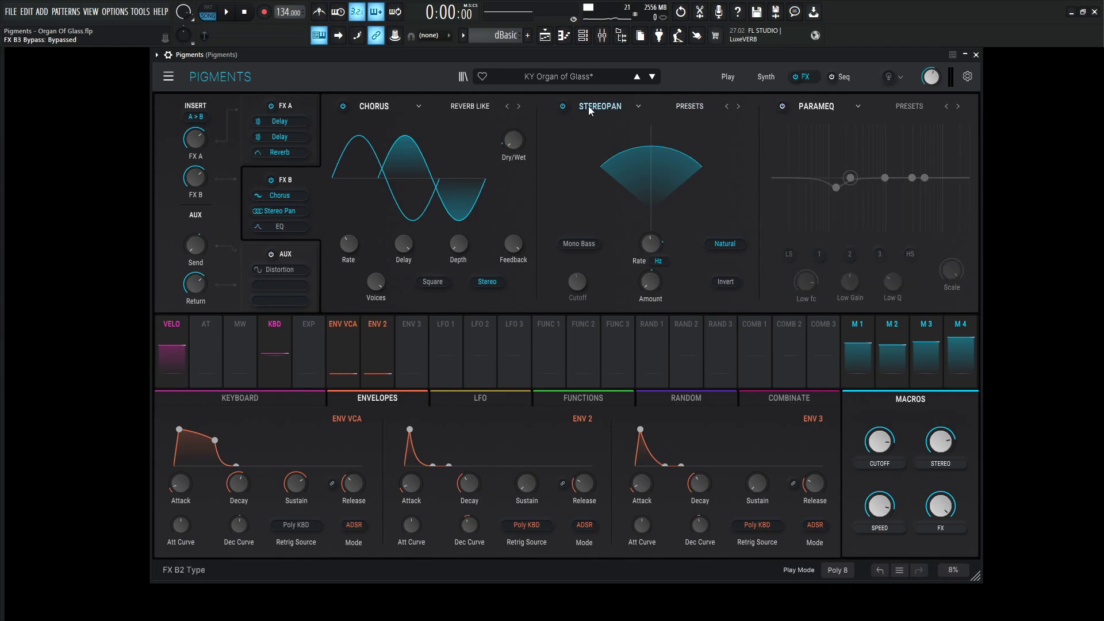
click(563, 106)
Toggle the Chorus off and on twice to compare, leaving it enabled
click(344, 105)
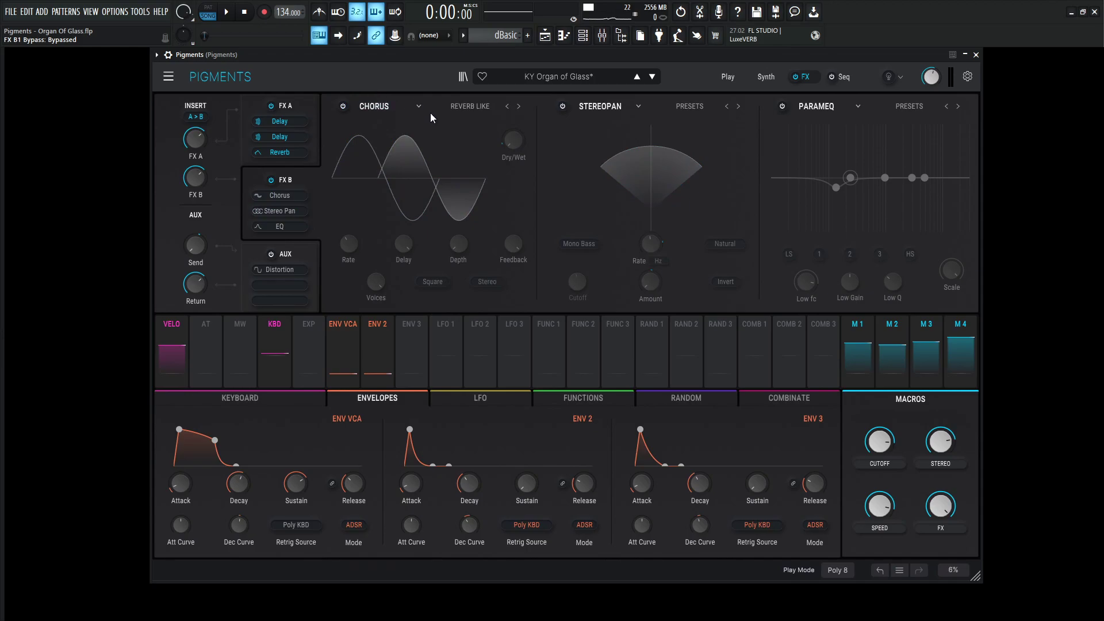
click(343, 107)
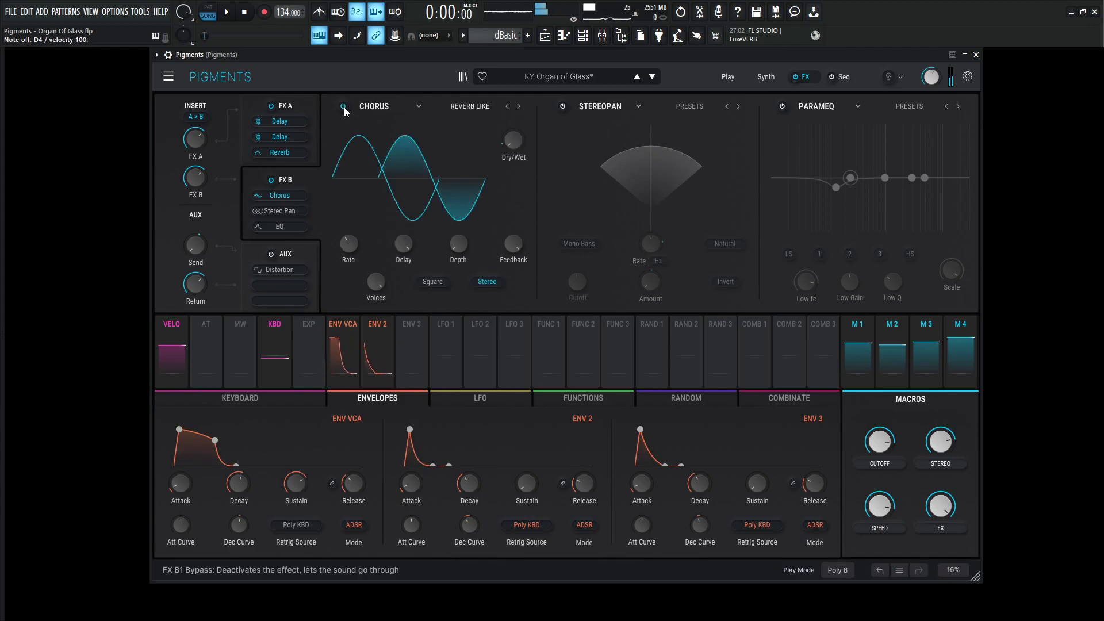
click(344, 106)
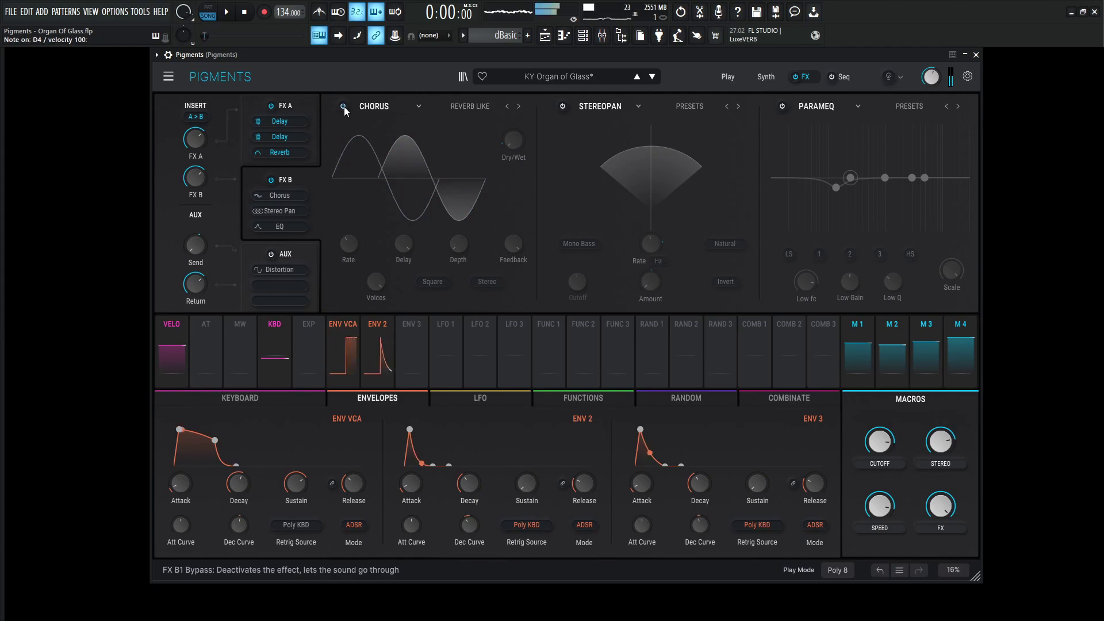
click(344, 106)
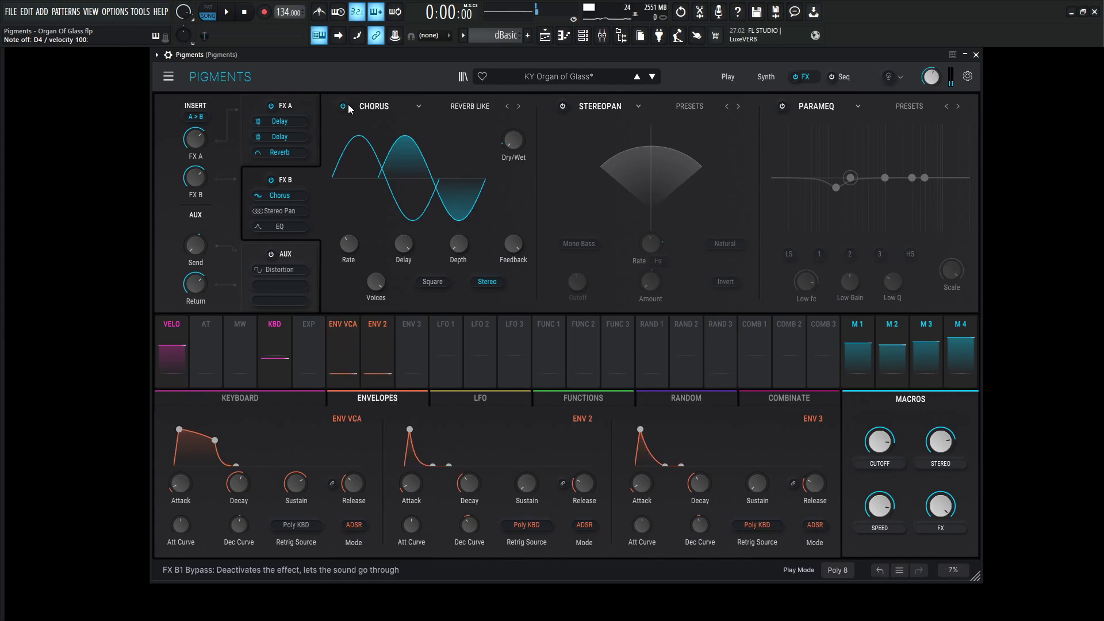
mouse_move(512, 132)
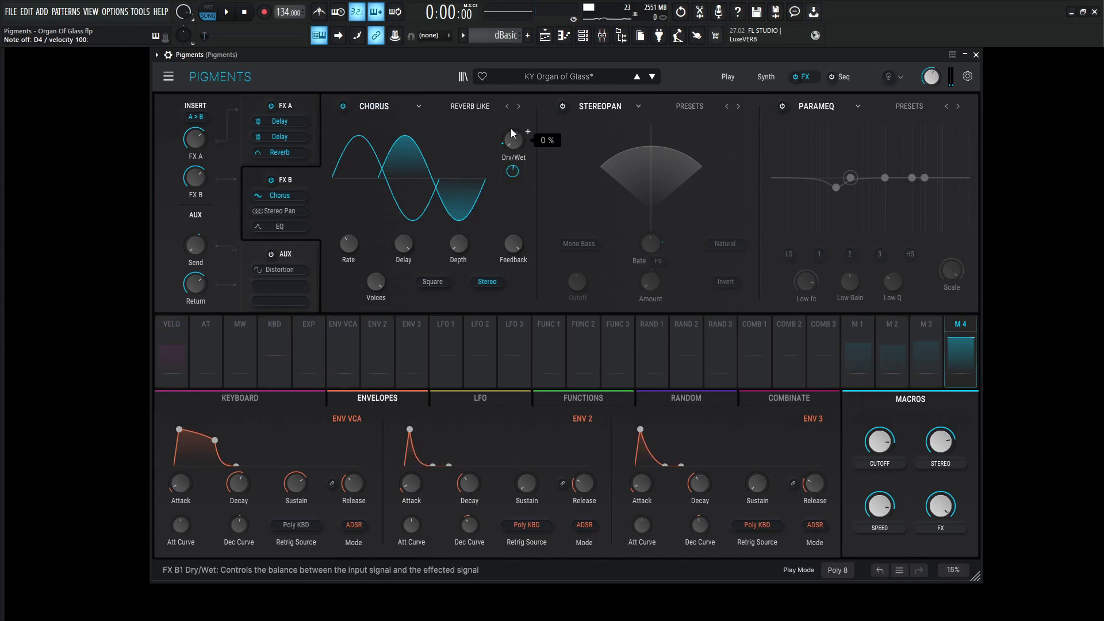
mouse_move(514, 173)
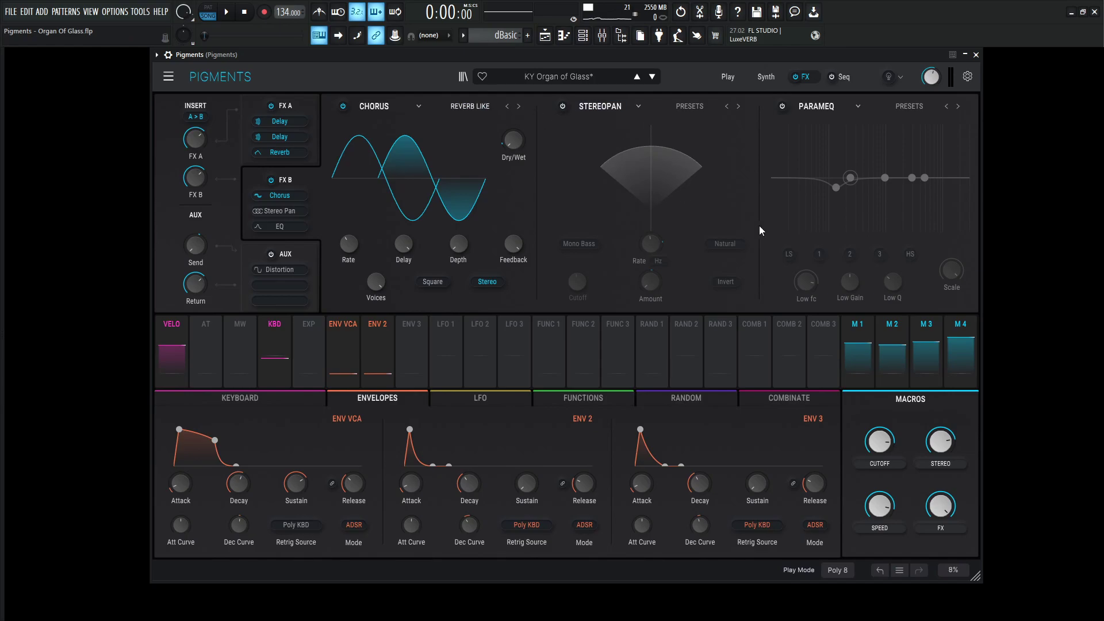
Re-enable StereoPan and, while playing notes, sweep the SPEED macro from maximum to 0.2, then 0.75
click(562, 106)
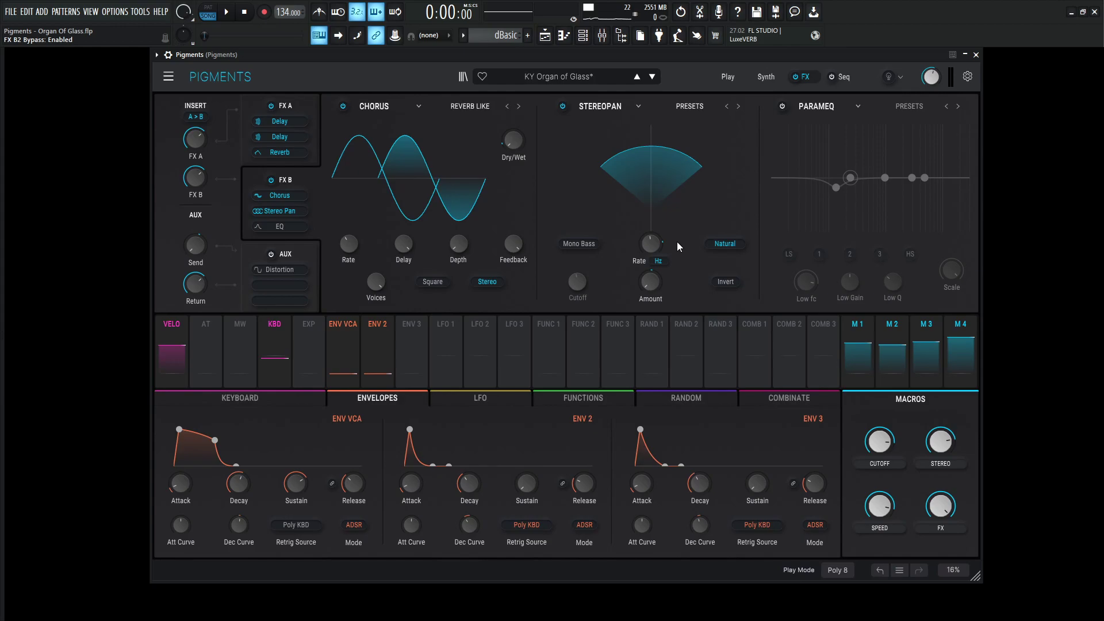
key(n)
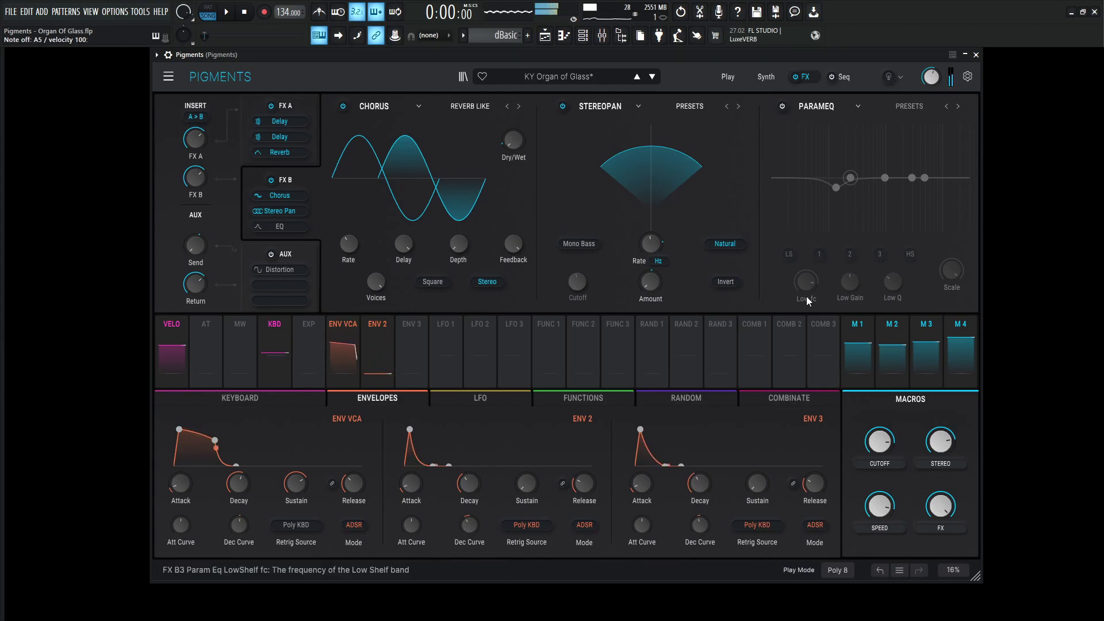
key(n)
drag(884, 506, 884, 495)
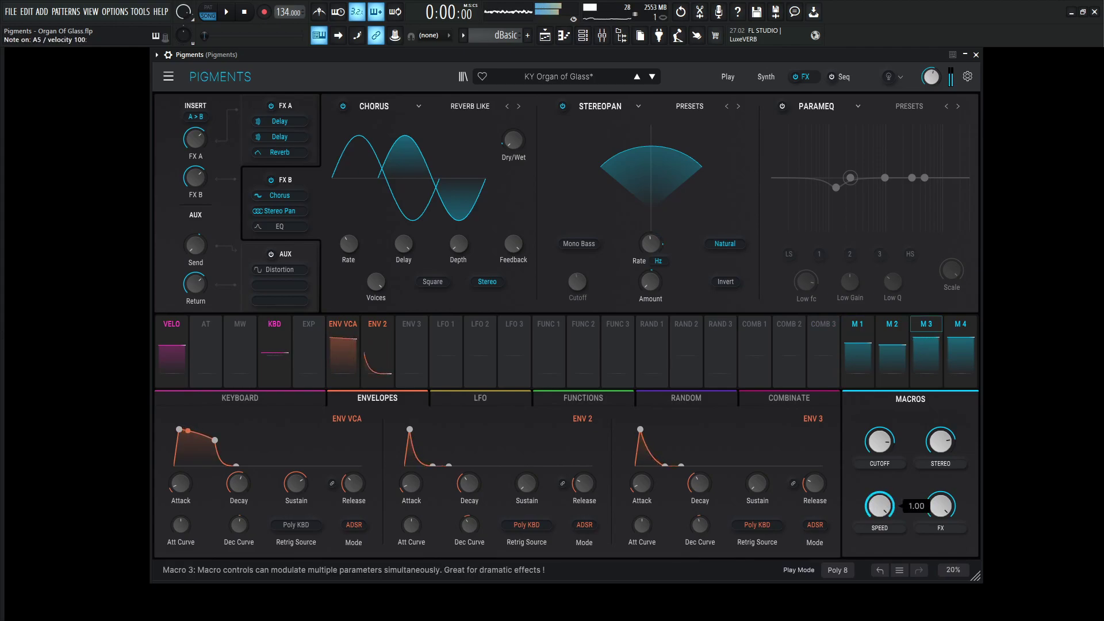
drag(880, 505, 879, 460)
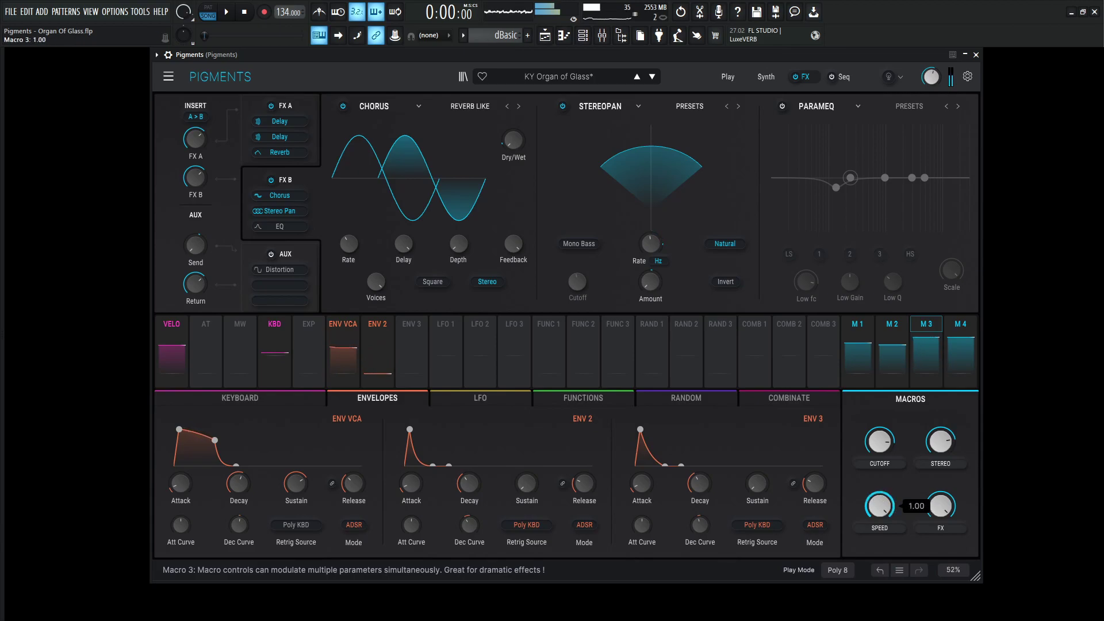
drag(879, 506, 880, 511)
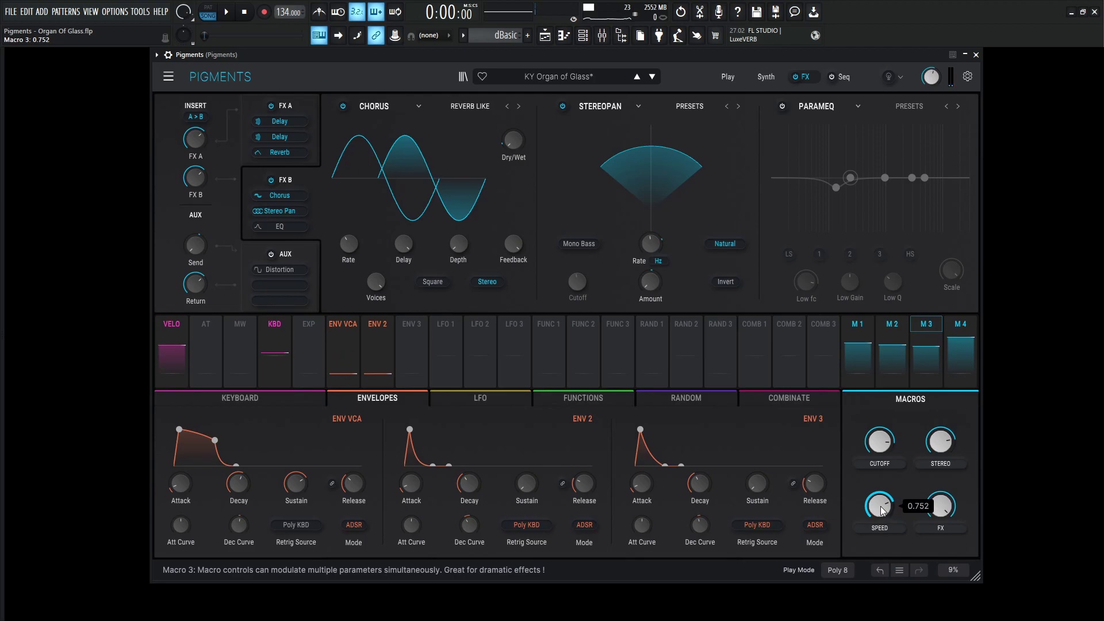
Sweep the STEREO macro narrow then full width, set SPEED to about 0.78 and STEREO to 0.6
drag(941, 442, 941, 532)
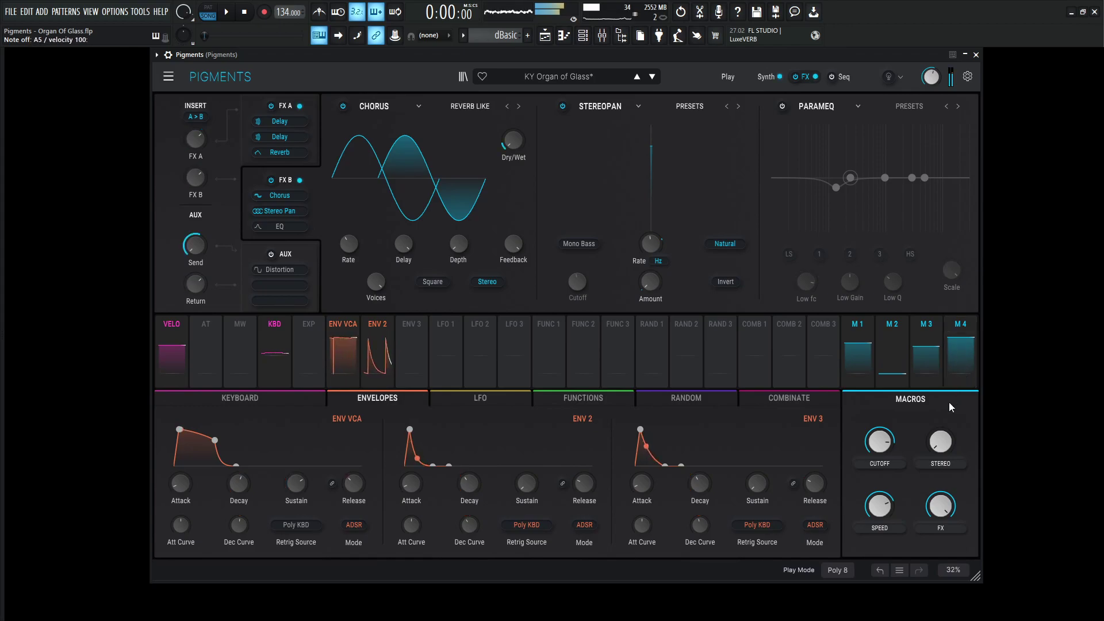
drag(941, 442, 941, 345)
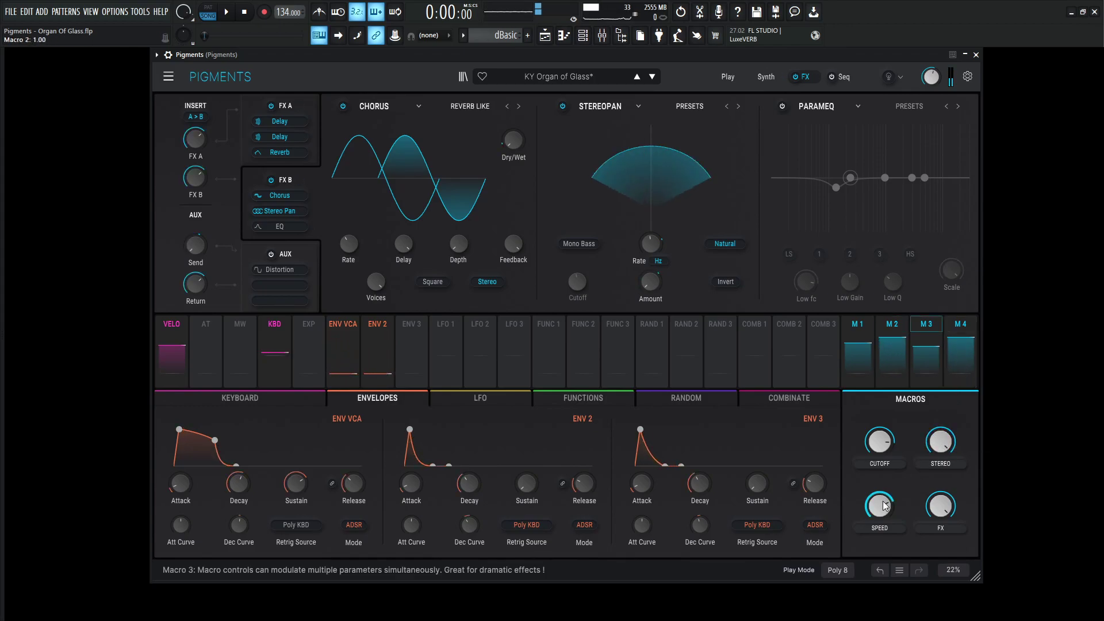
drag(886, 506, 886, 512)
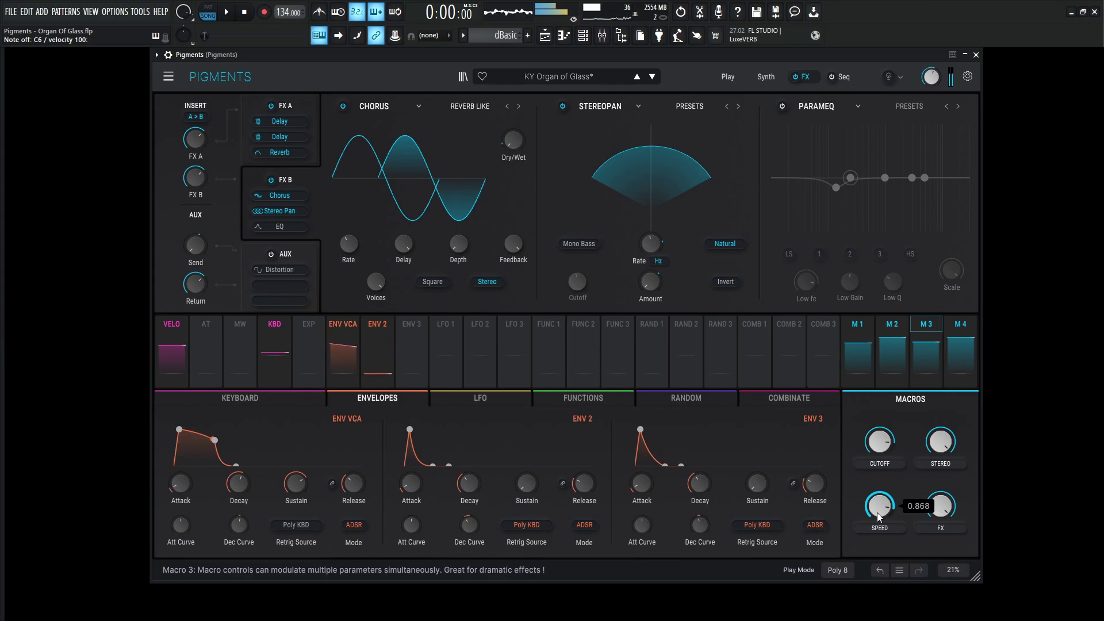
drag(941, 442, 941, 436)
mouse_move(651, 319)
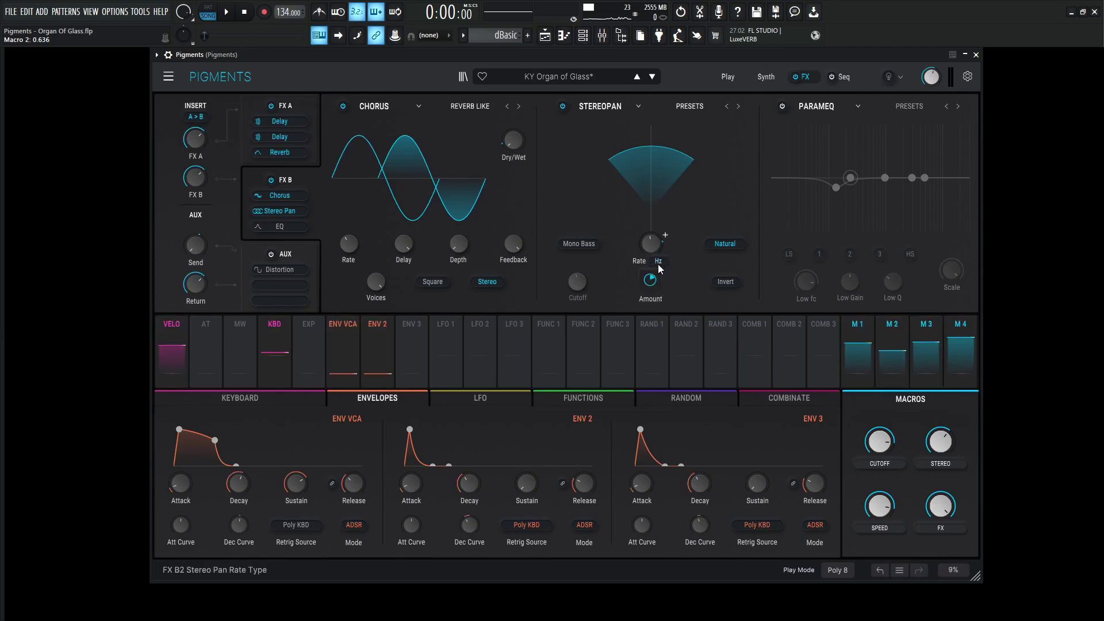
Push the SPEED macro (Macro 3) to 1.00, then bring it back down to about 0.75
mouse_move(645, 286)
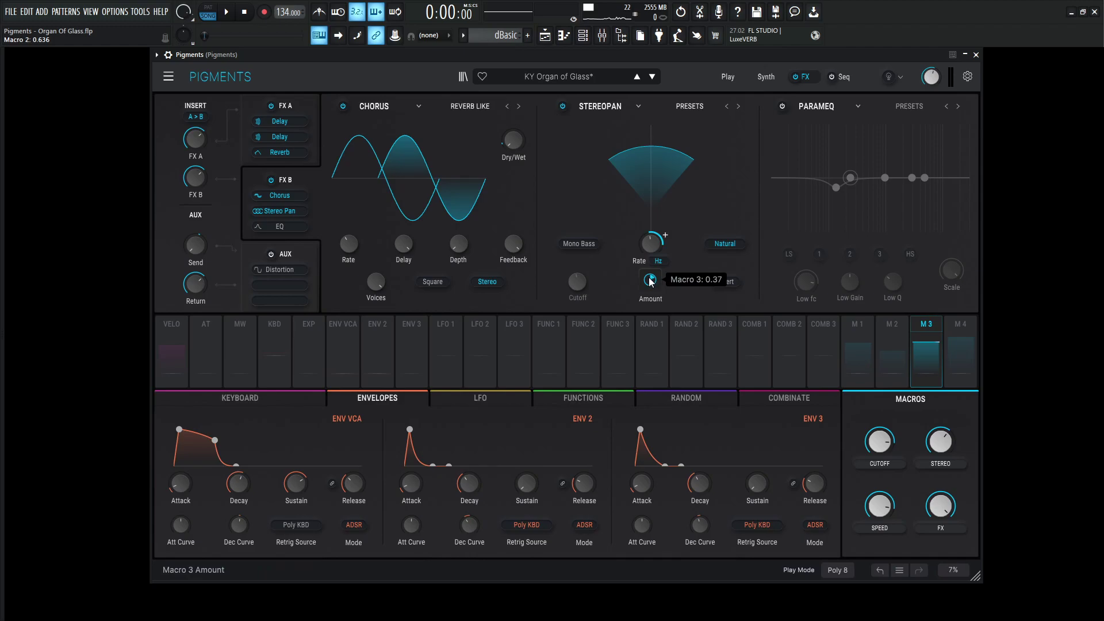
mouse_move(659, 242)
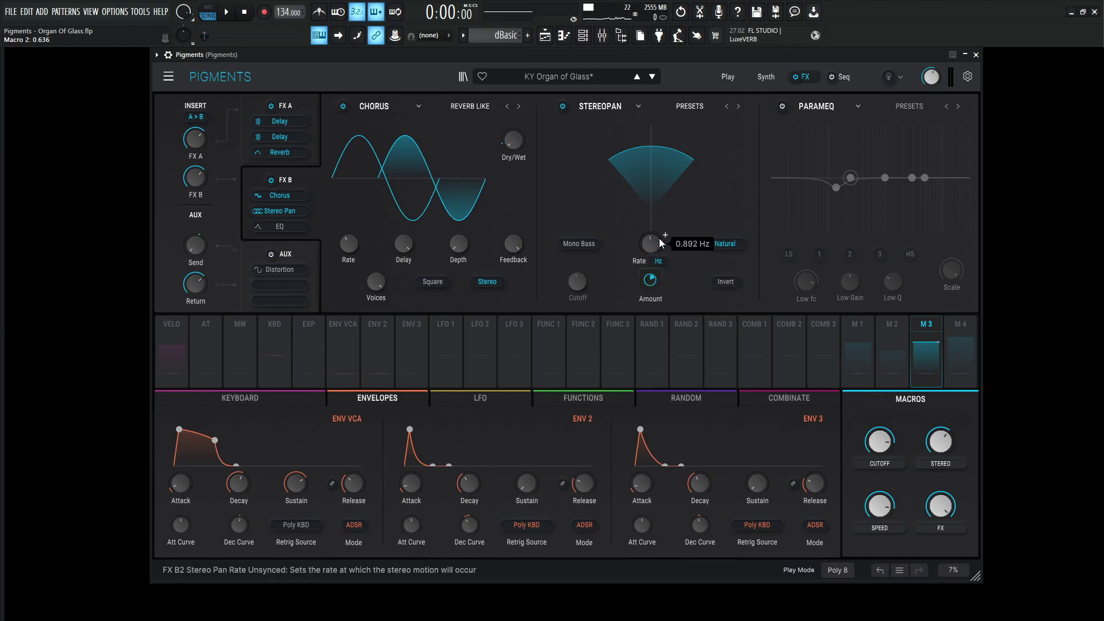
mouse_move(819, 294)
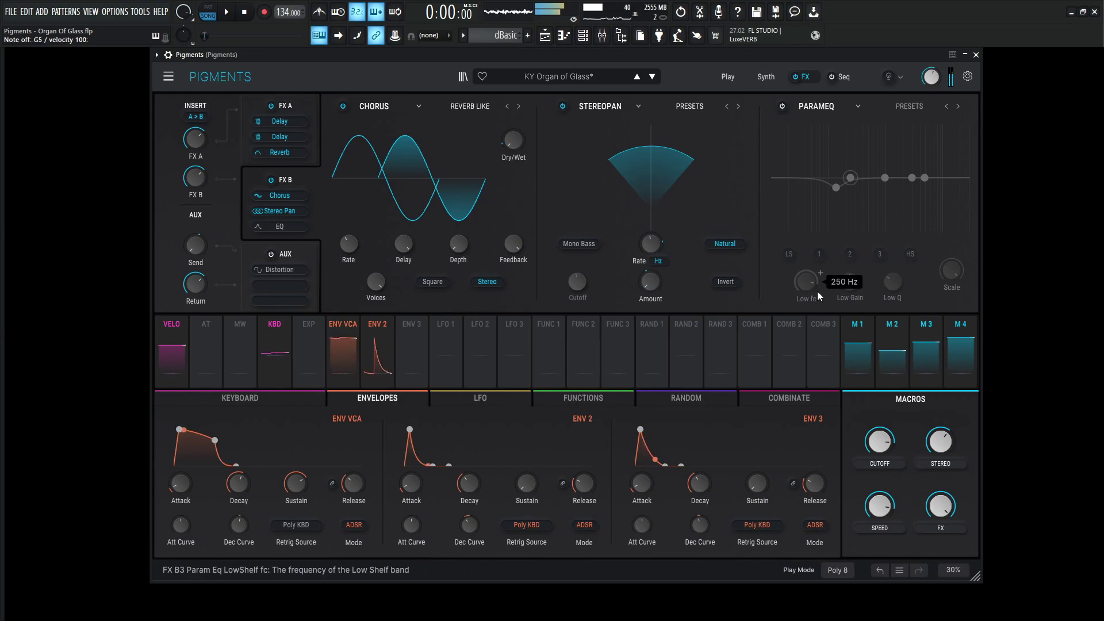
mouse_move(878, 514)
drag(877, 514, 878, 500)
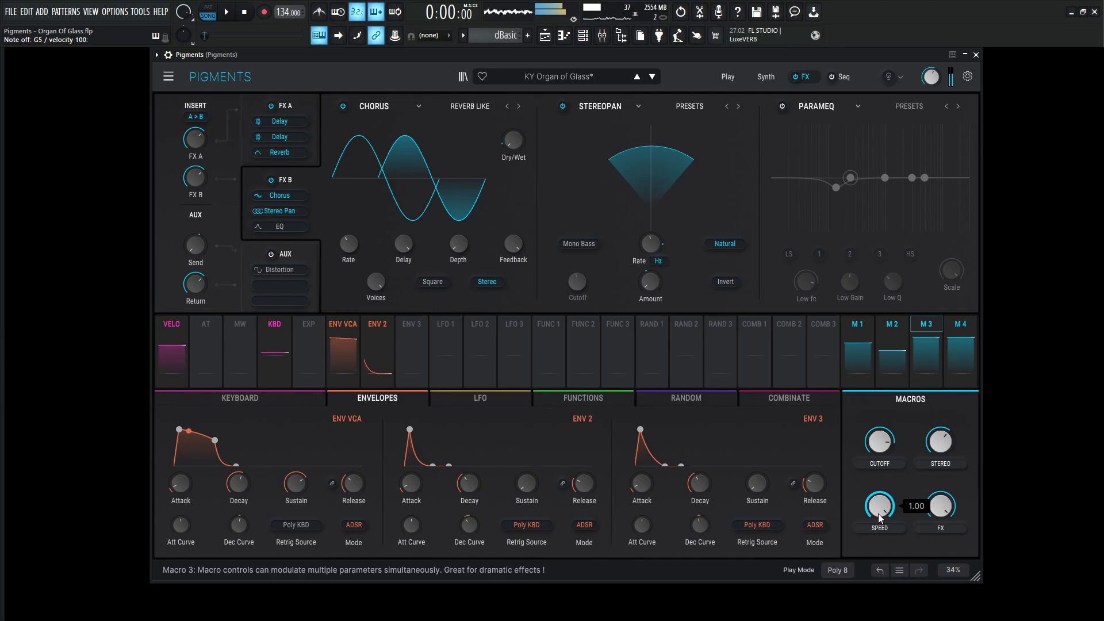
mouse_move(878, 508)
mouse_down()
mouse_move(878, 541)
mouse_move(878, 508)
mouse_up()
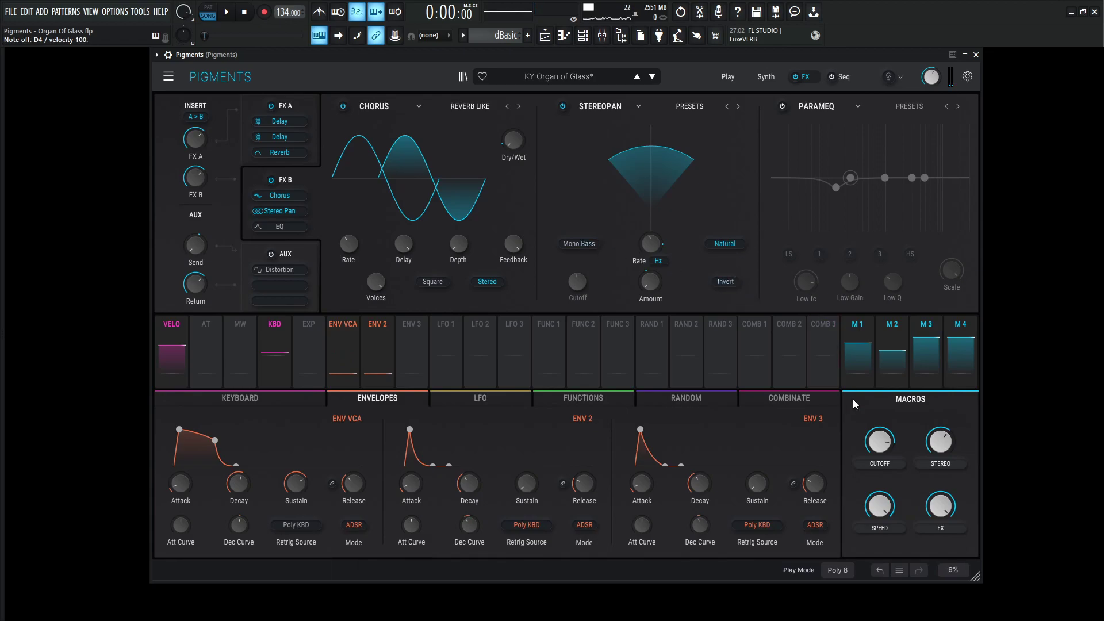
drag(879, 506, 879, 525)
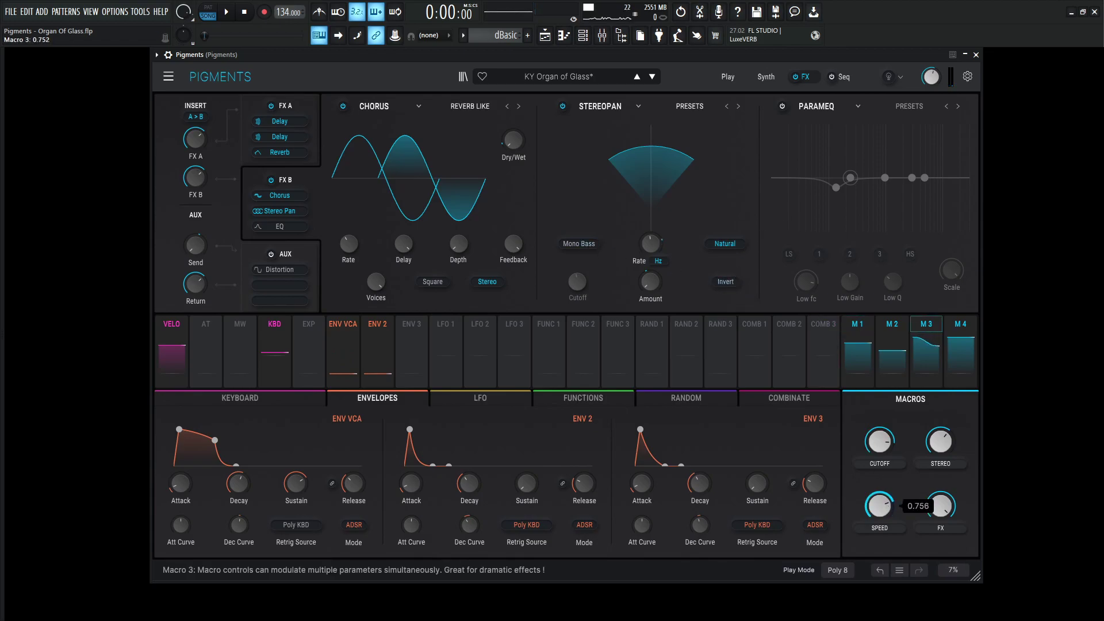
Switch on the ParamEQ in FX bus B and show its band 1 peak settings
click(782, 107)
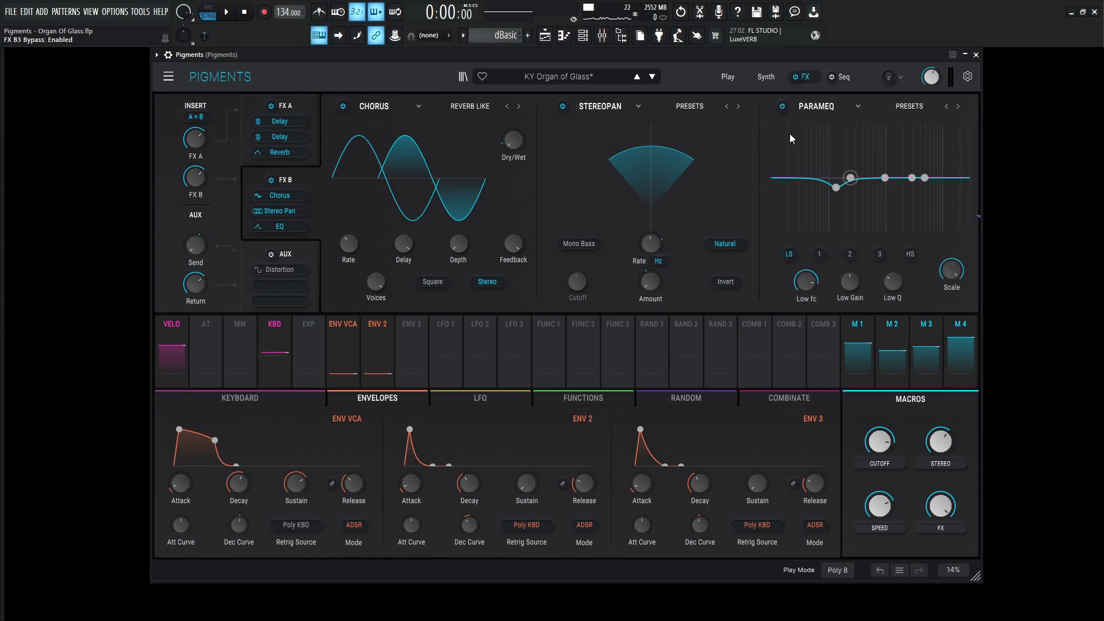
click(820, 253)
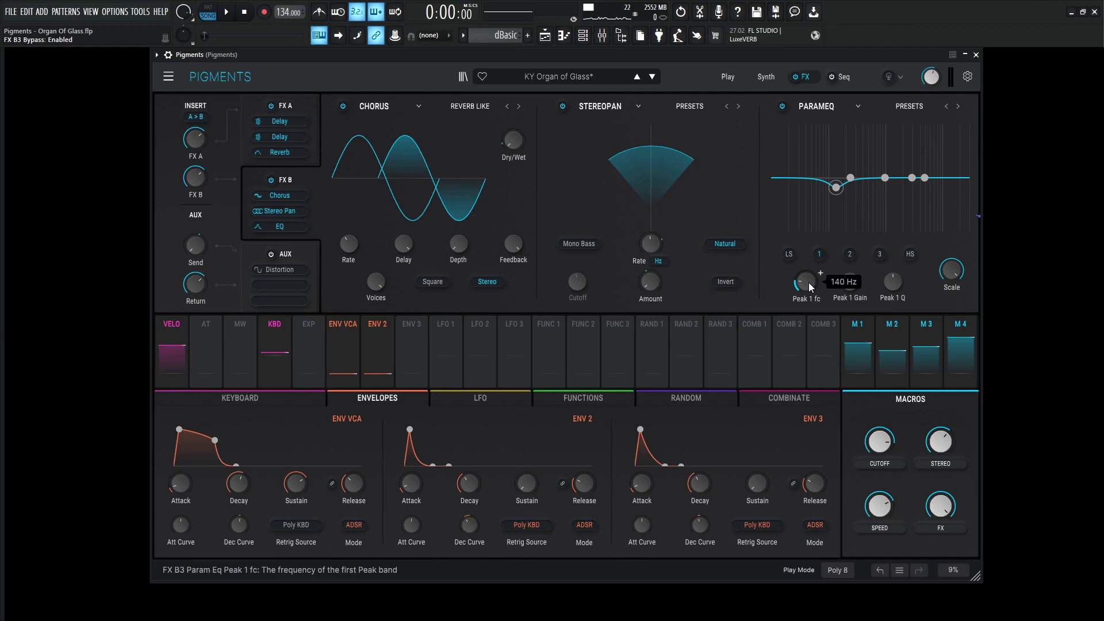
mouse_move(849, 285)
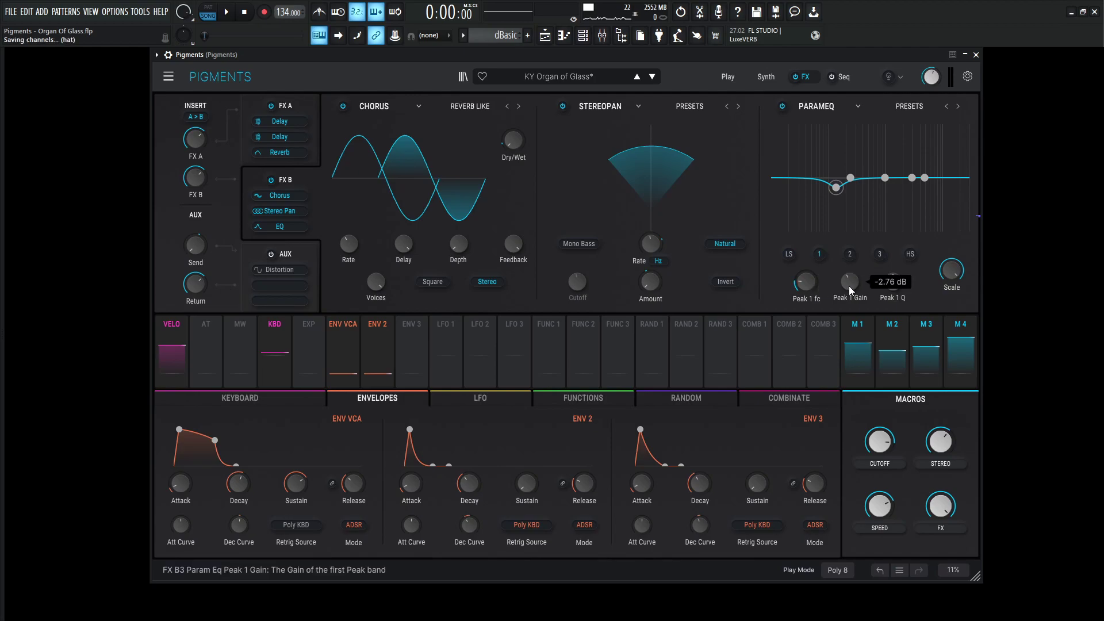
A/B the ParamEQ by bypassing and re-enabling it several times, leaving it on
click(783, 107)
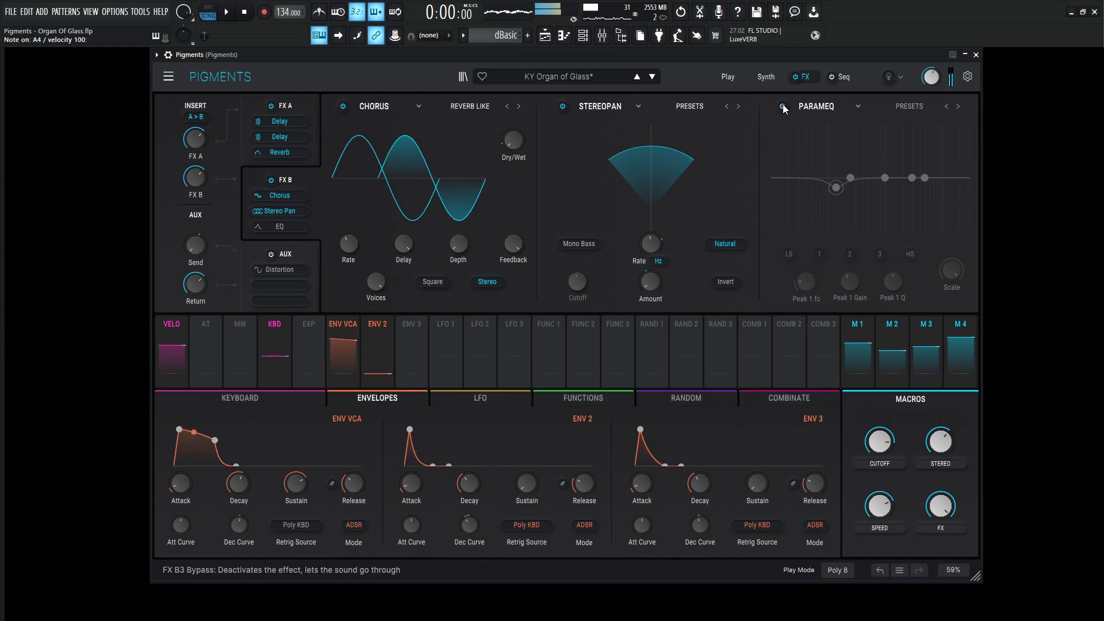
click(782, 107)
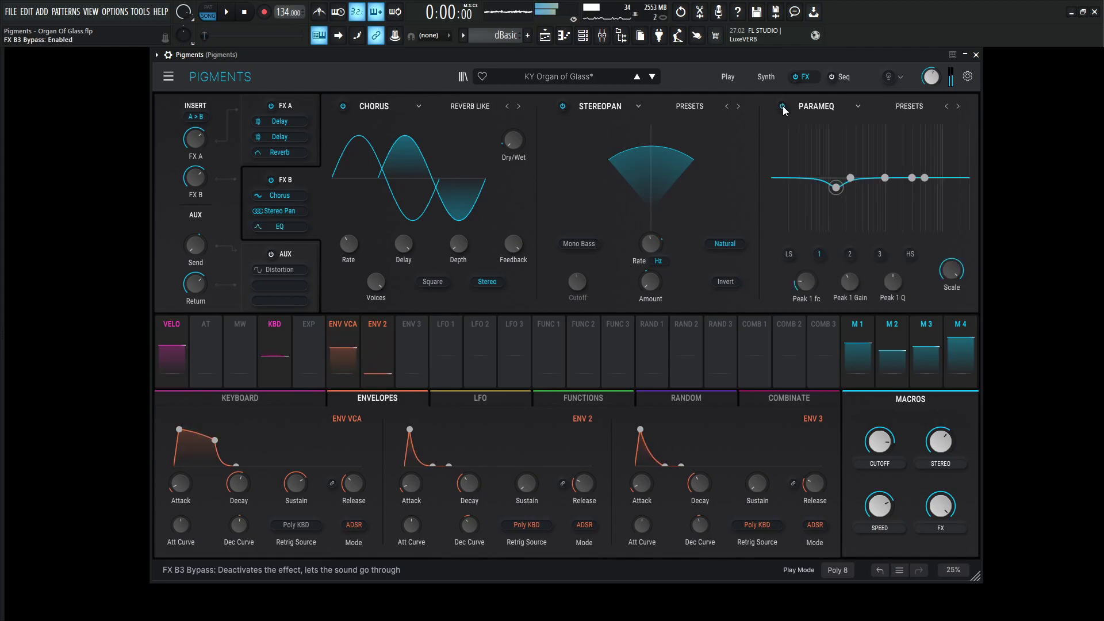
click(782, 105)
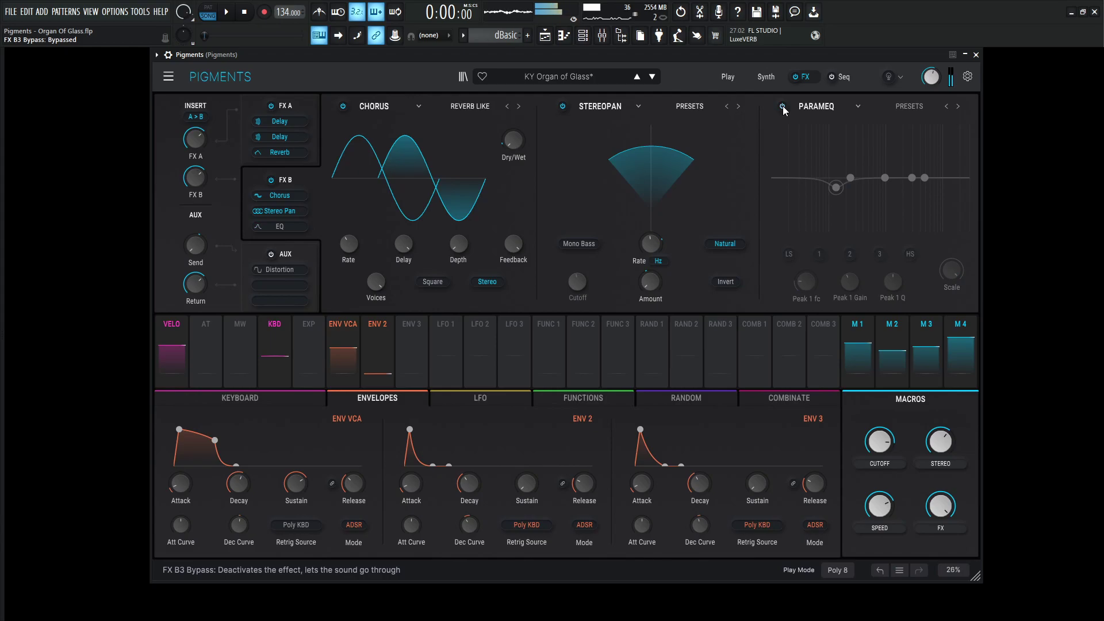
click(782, 105)
click(782, 106)
click(782, 106)
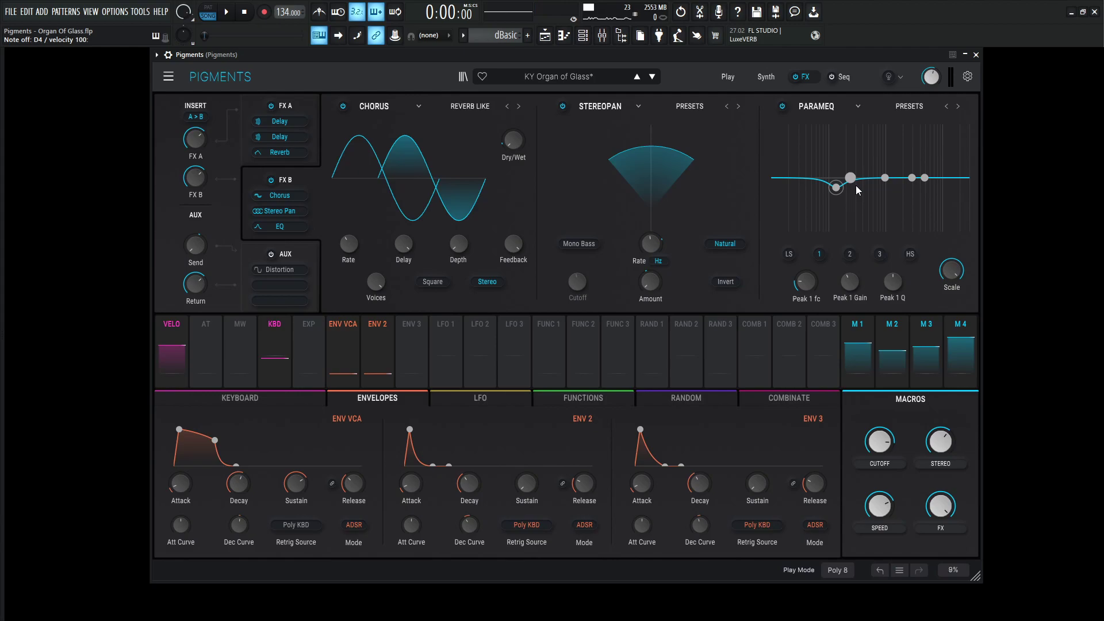
Show the AUX chain and A/B the Distortion effect, leaving it active
click(309, 249)
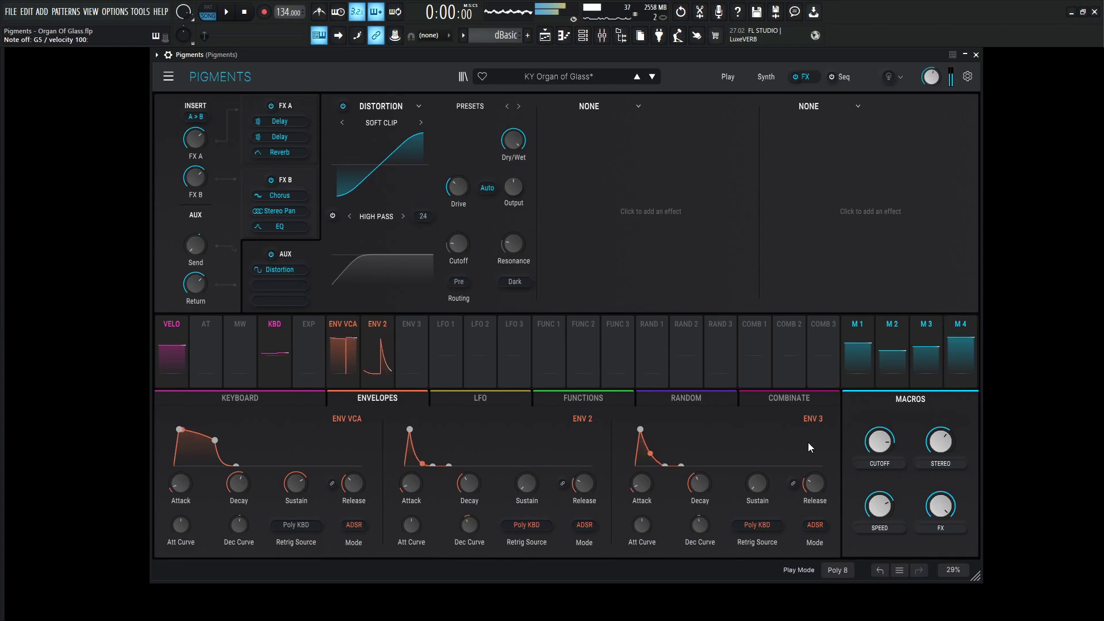
click(344, 107)
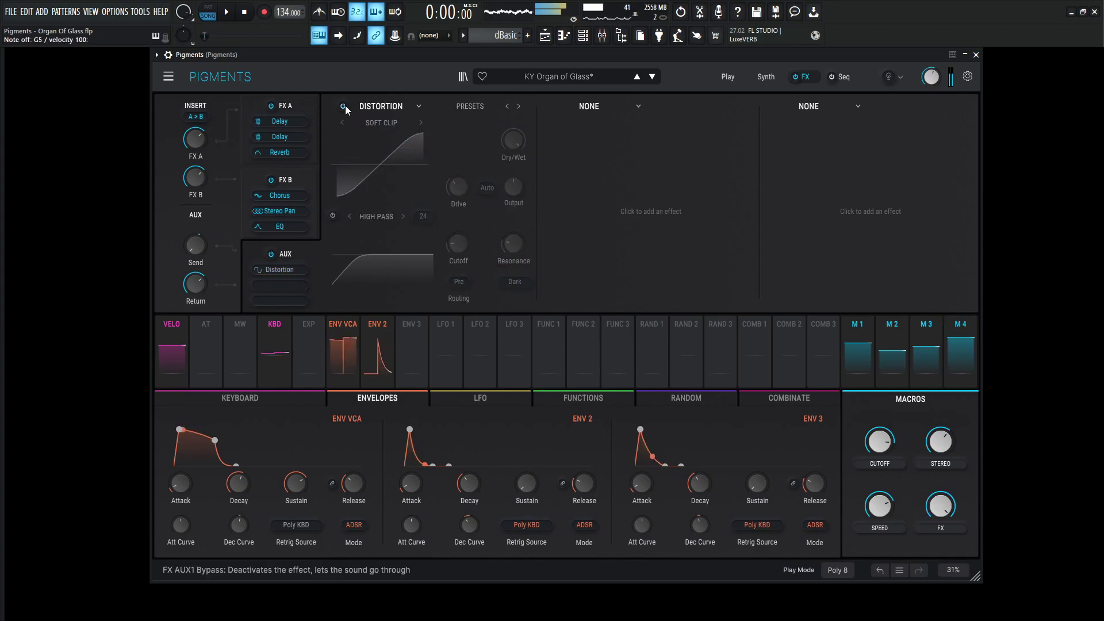
click(345, 106)
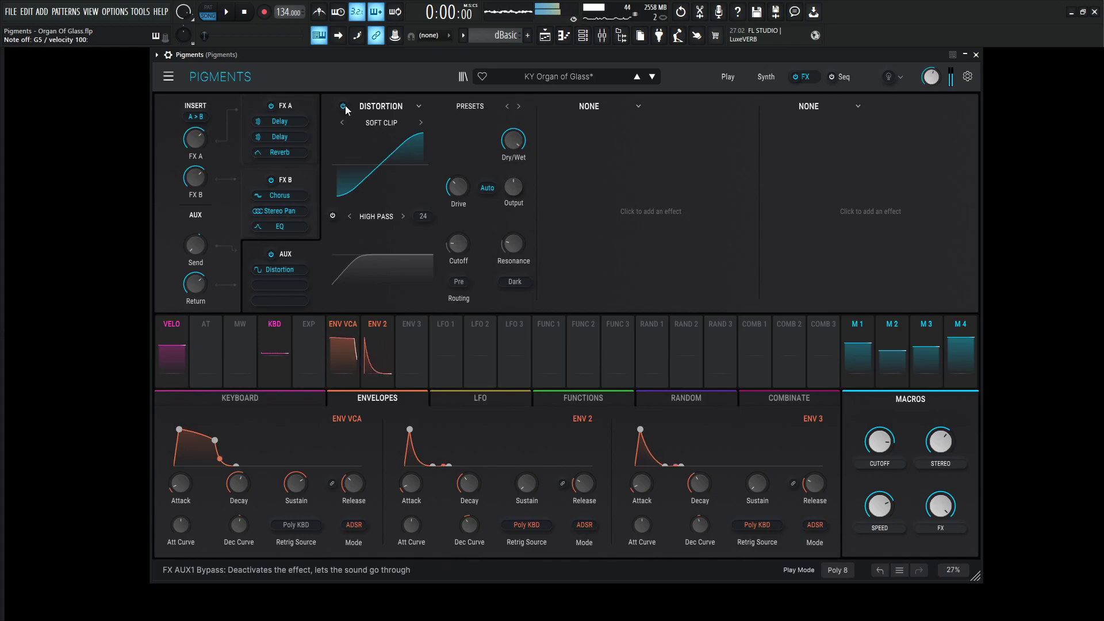
click(344, 106)
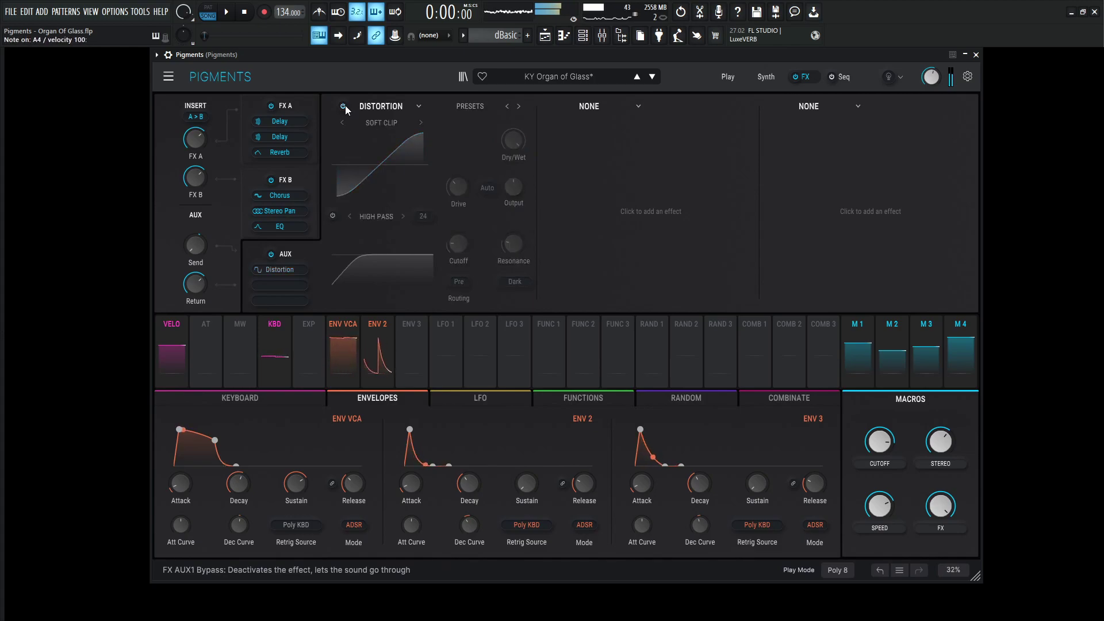
click(344, 106)
click(345, 106)
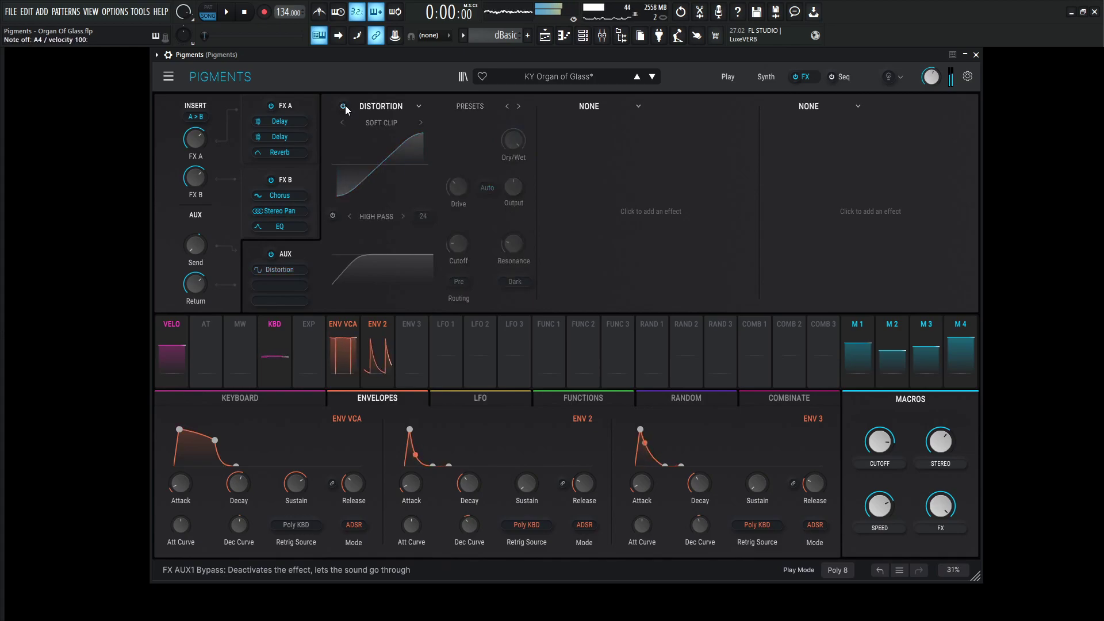
click(345, 105)
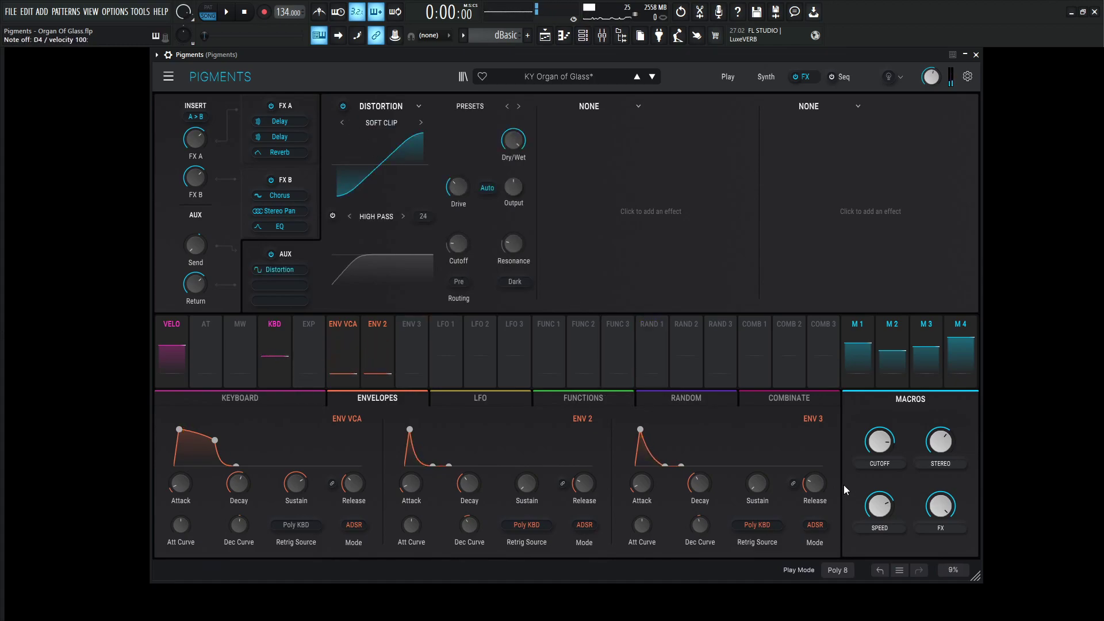
Raise the FX macro to about 0.68, then further to about 0.78
drag(940, 505, 941, 488)
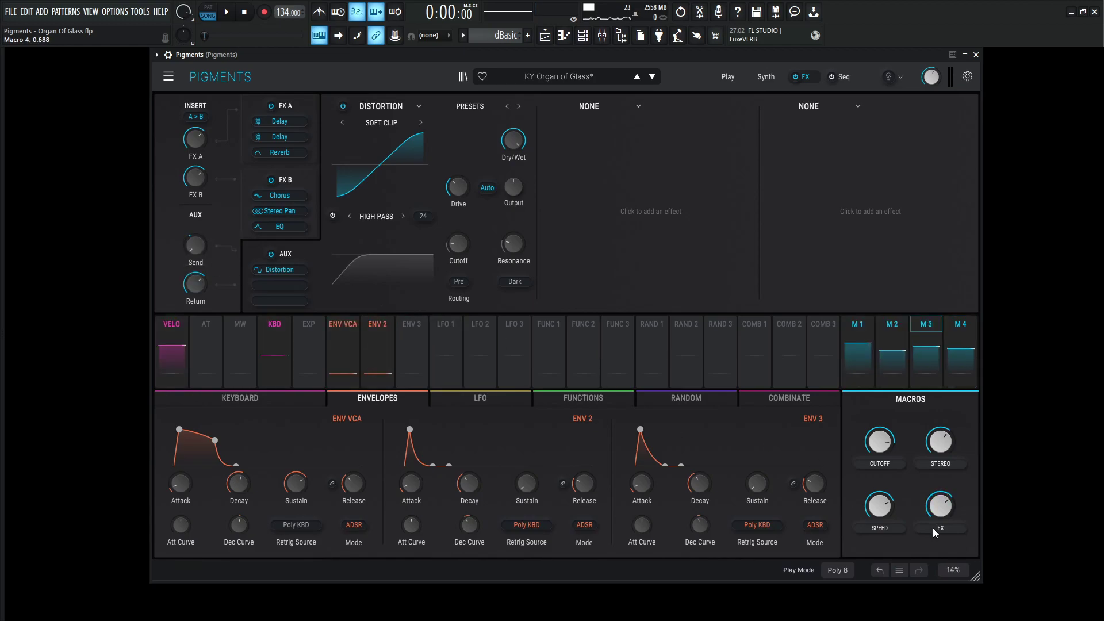
drag(933, 528, 933, 483)
mouse_move(202, 277)
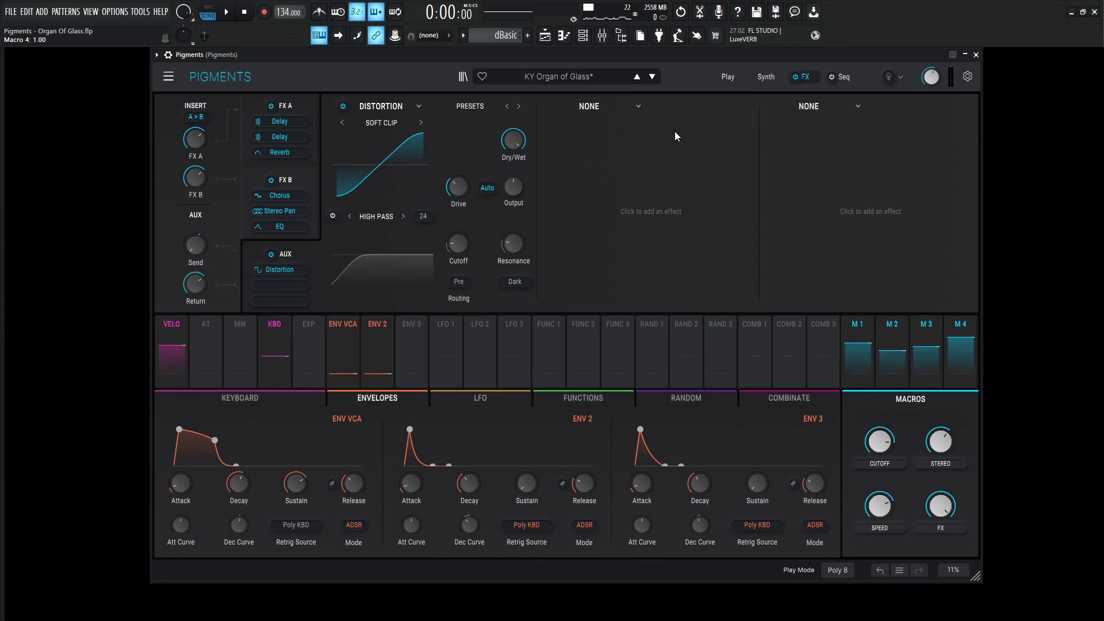
Return to the Synth page and lower the CUTOFF macro from 0.804 to about 0.74
click(767, 77)
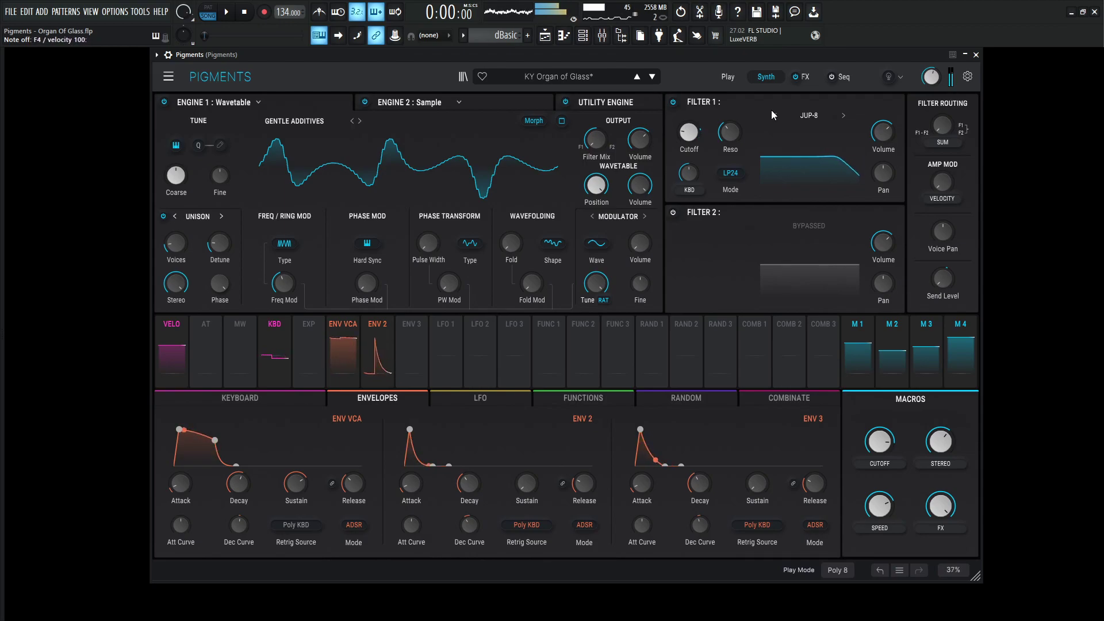
mouse_move(868, 431)
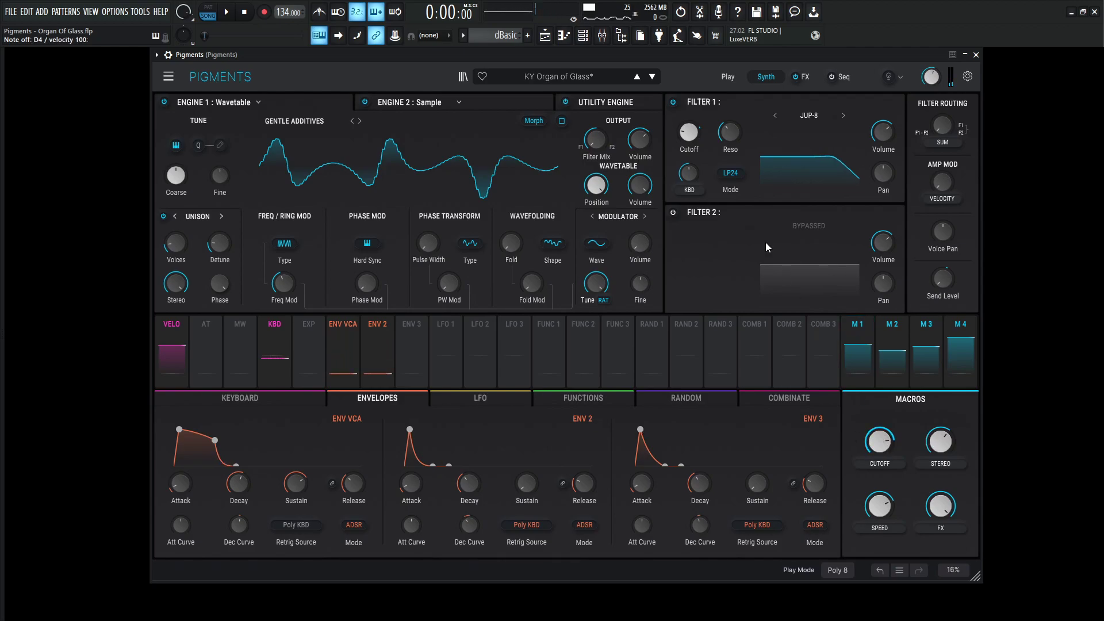
mouse_move(879, 441)
mouse_down()
mouse_move(879, 476)
mouse_move(886, 442)
mouse_up()
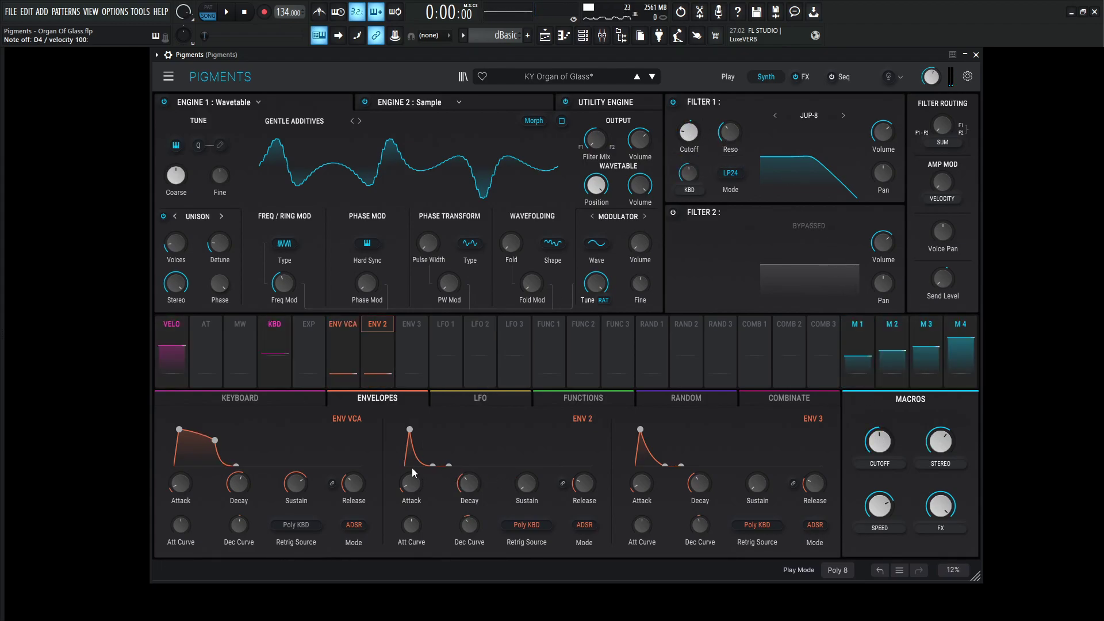
mouse_move(475, 489)
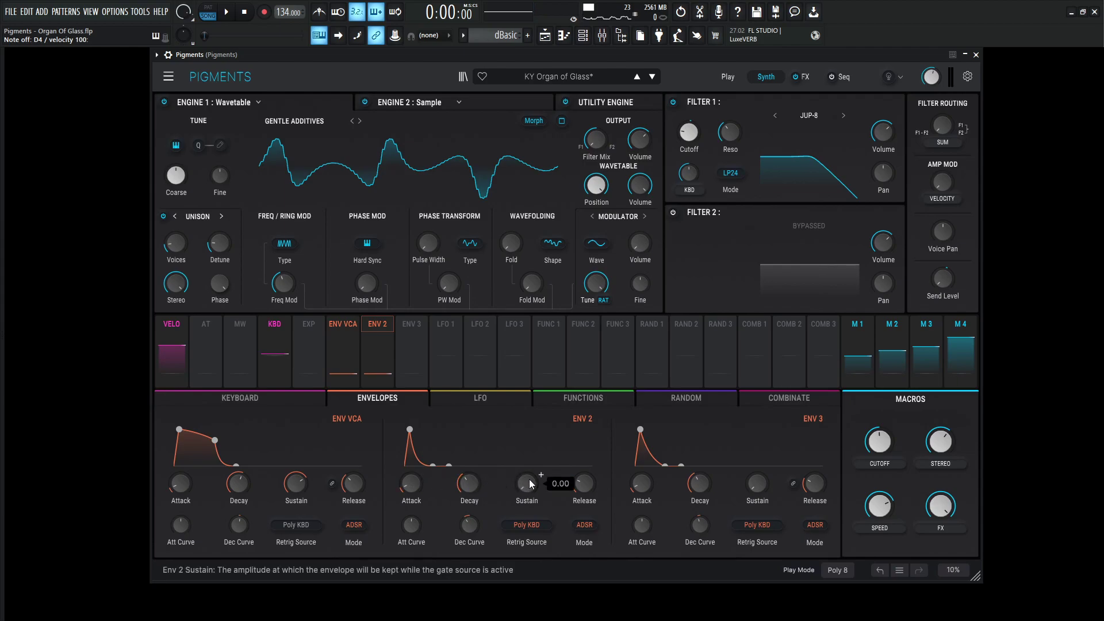
mouse_move(583, 486)
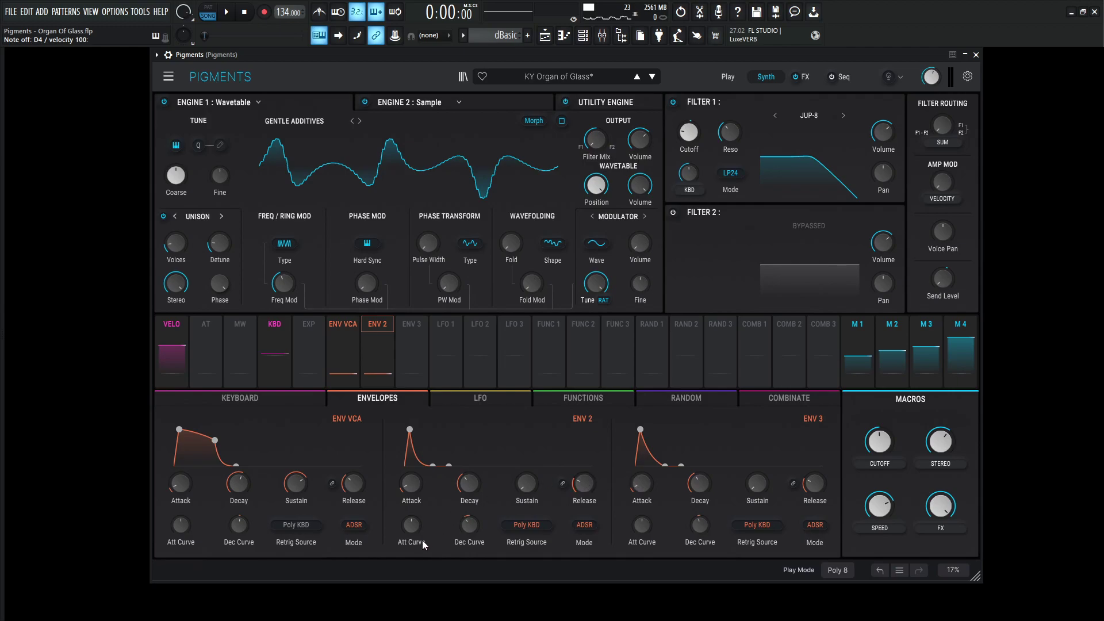
mouse_move(410, 534)
mouse_move(471, 529)
mouse_move(689, 174)
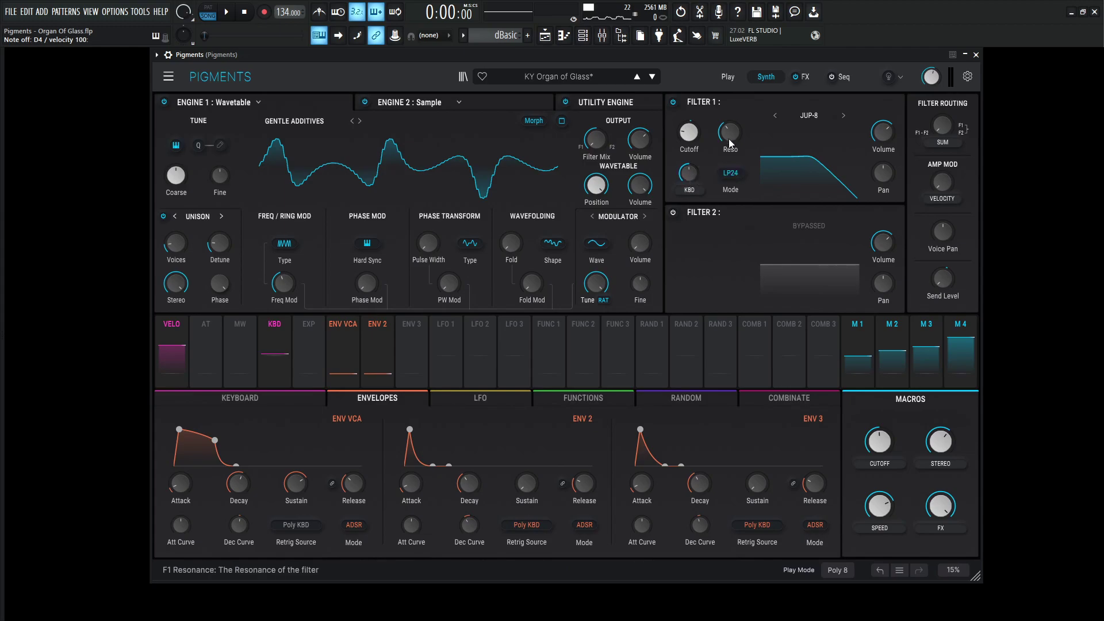
mouse_move(729, 133)
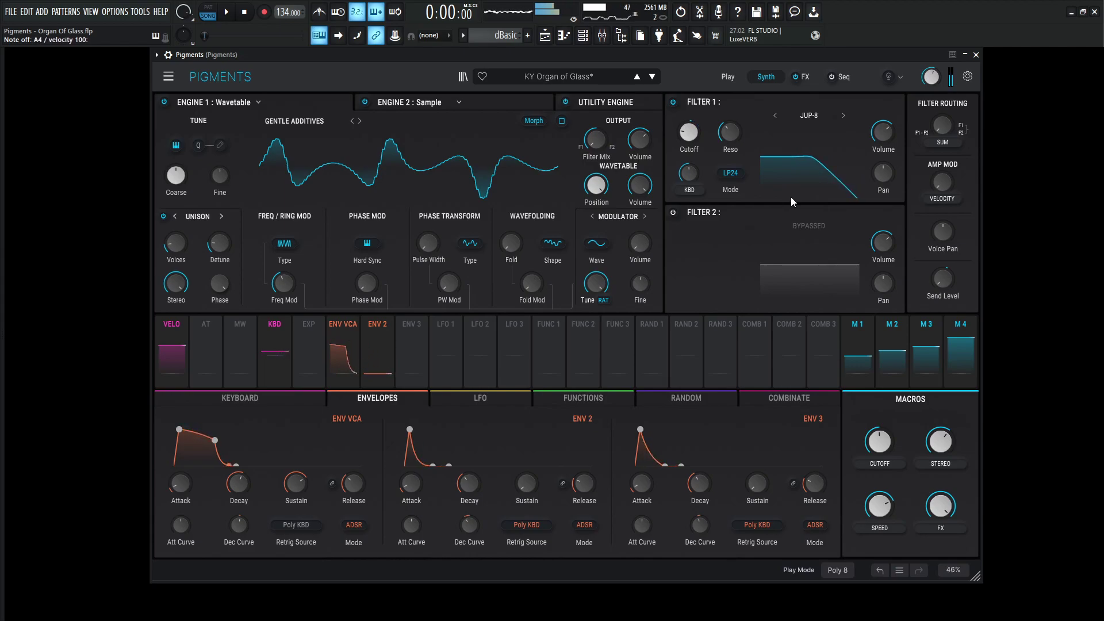
Dip the CUTOFF macro (Macro 1) to 0.344, then scroll it back up to about 0.76
drag(880, 439, 883, 443)
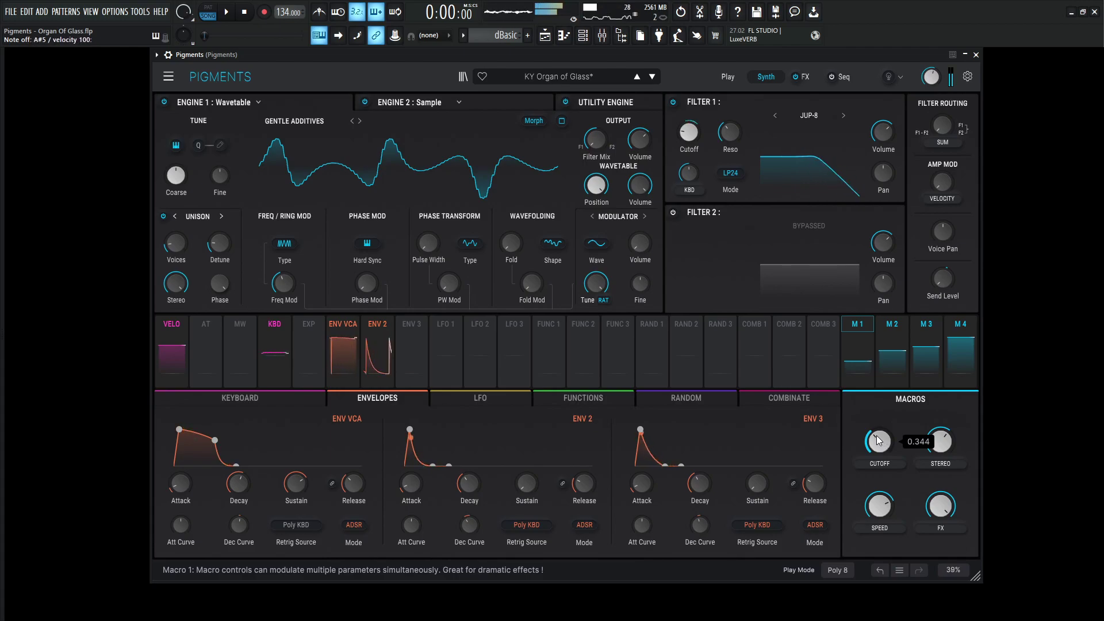
scroll(879, 441, up, 8)
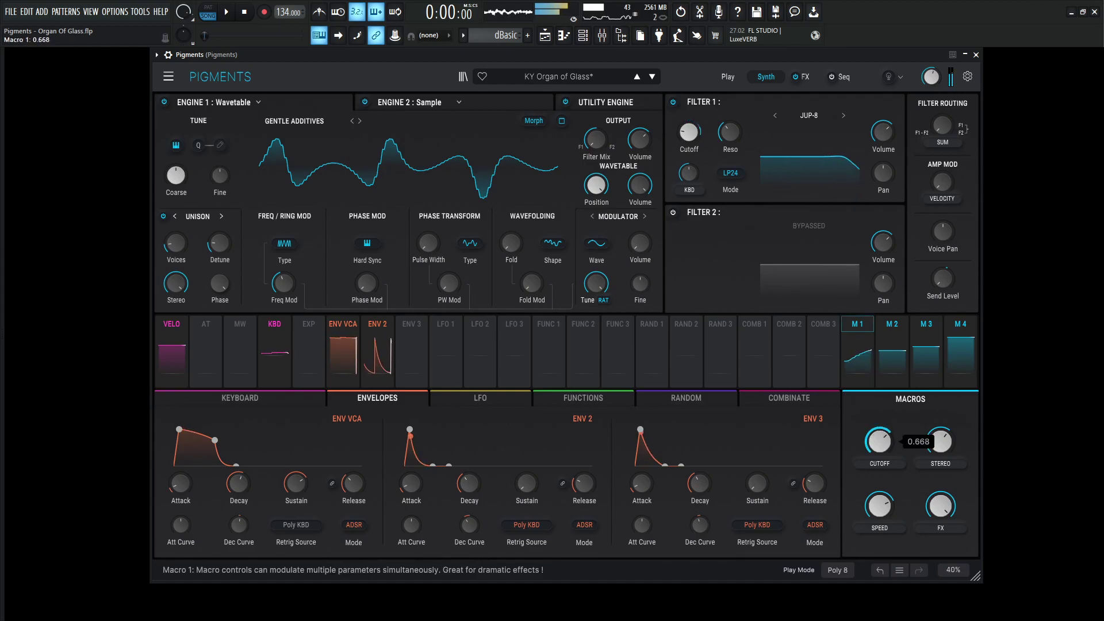